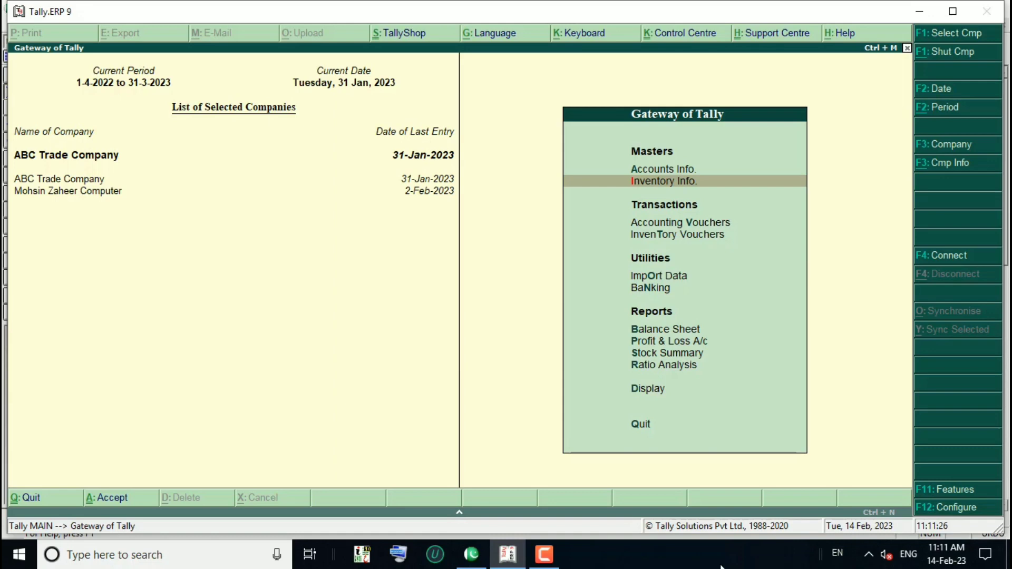
Step: Open a new Receipt voucher from Accounting Vouchers
key(Down)
key(Down)
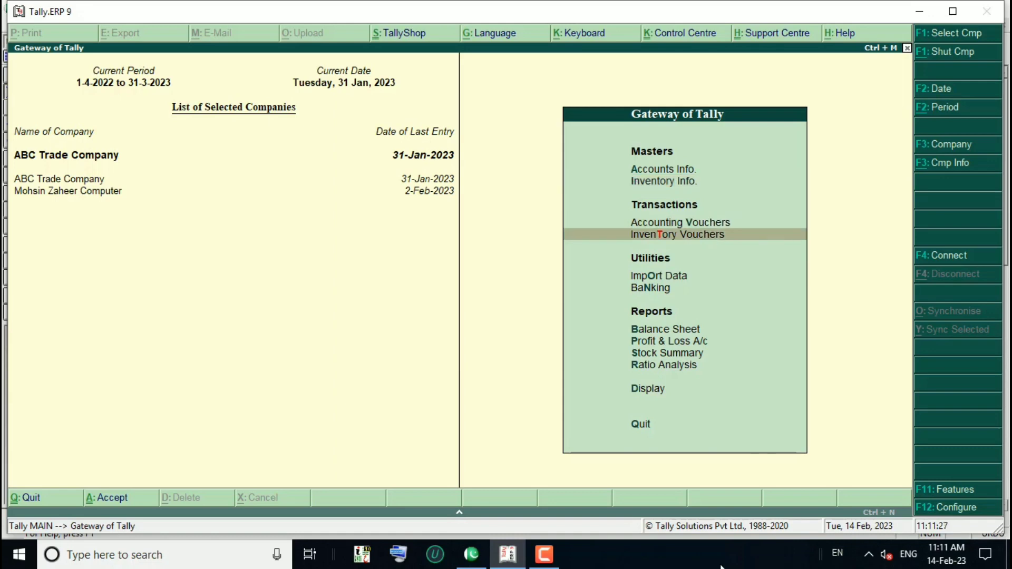
key(v)
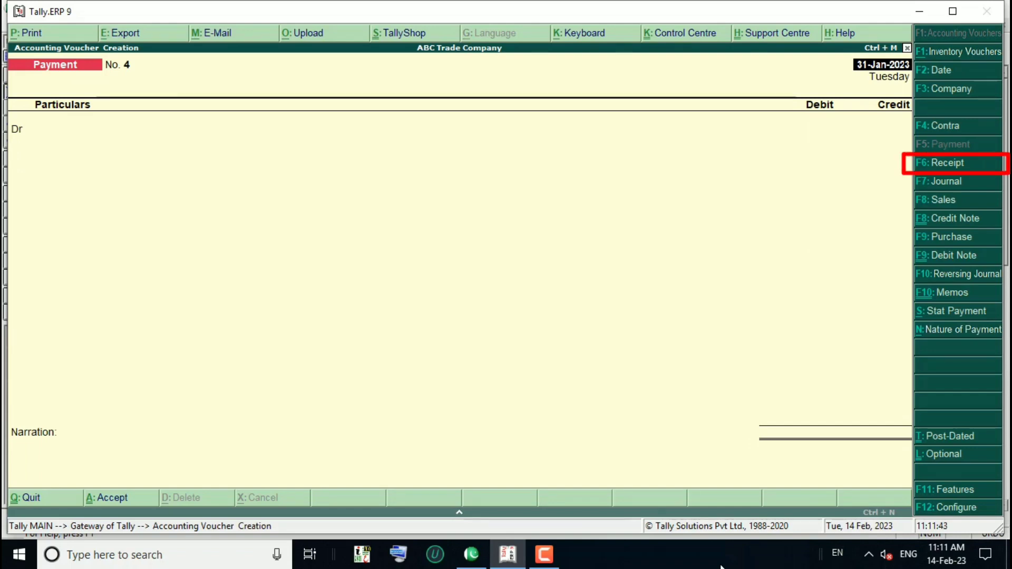
key(F6)
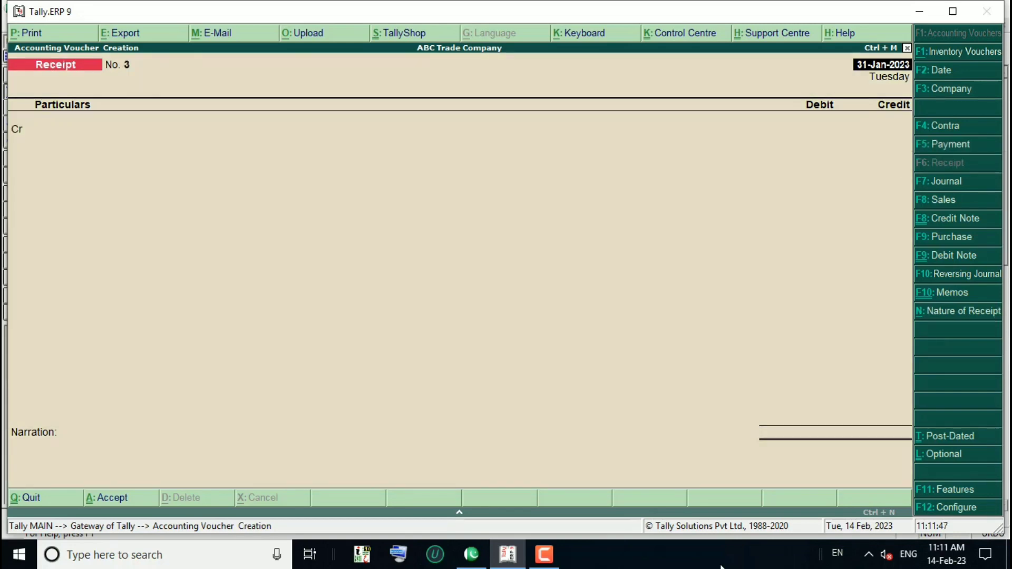
Step: Date the receipt 1-Feb-2023 and begin creating a new ledger for the paying party
key(F2)
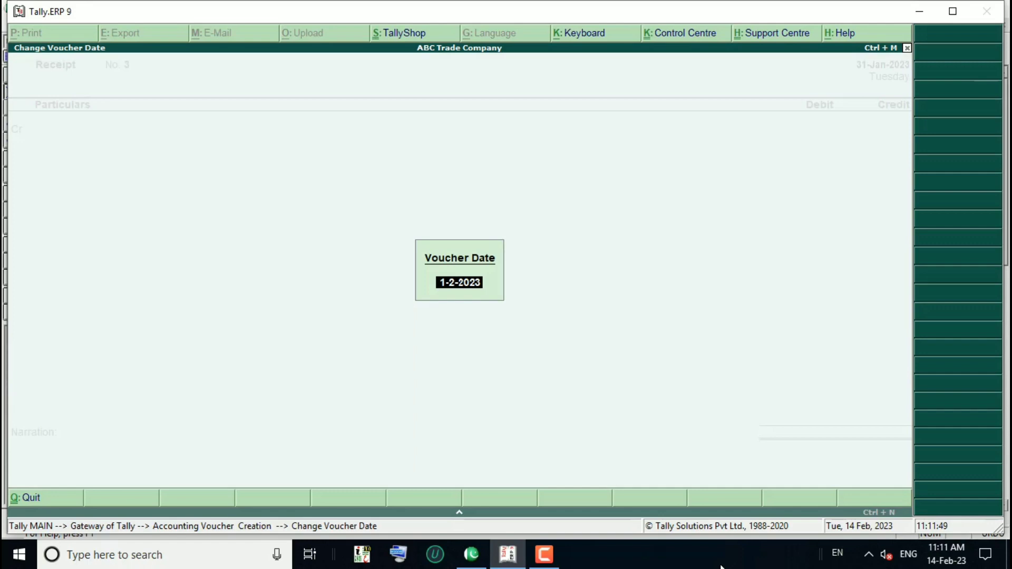
key(BackSpace)
text(1-2-)
text(2023)
key(BackSpace)
text(3)
key(Return)
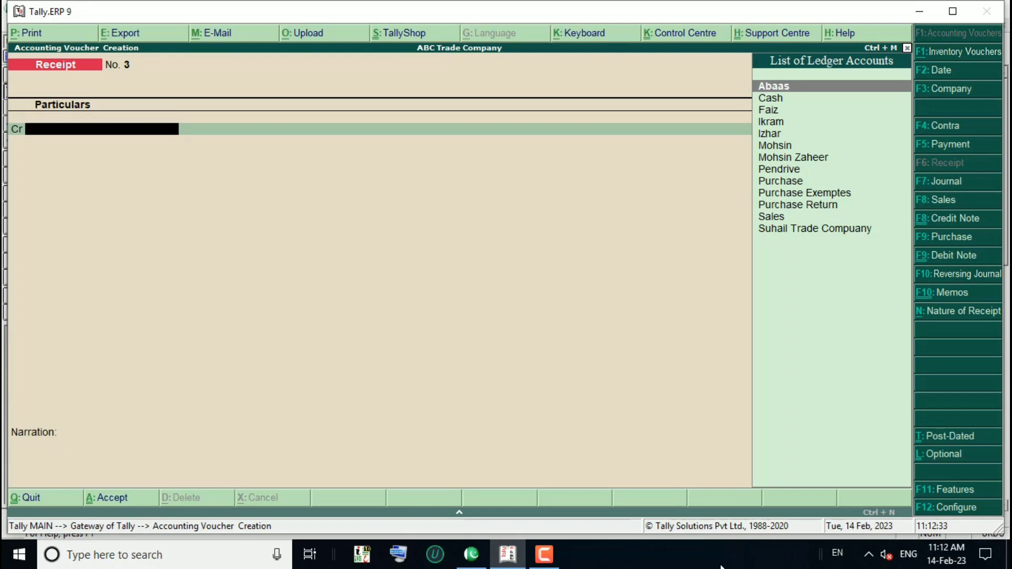
key(alt+c)
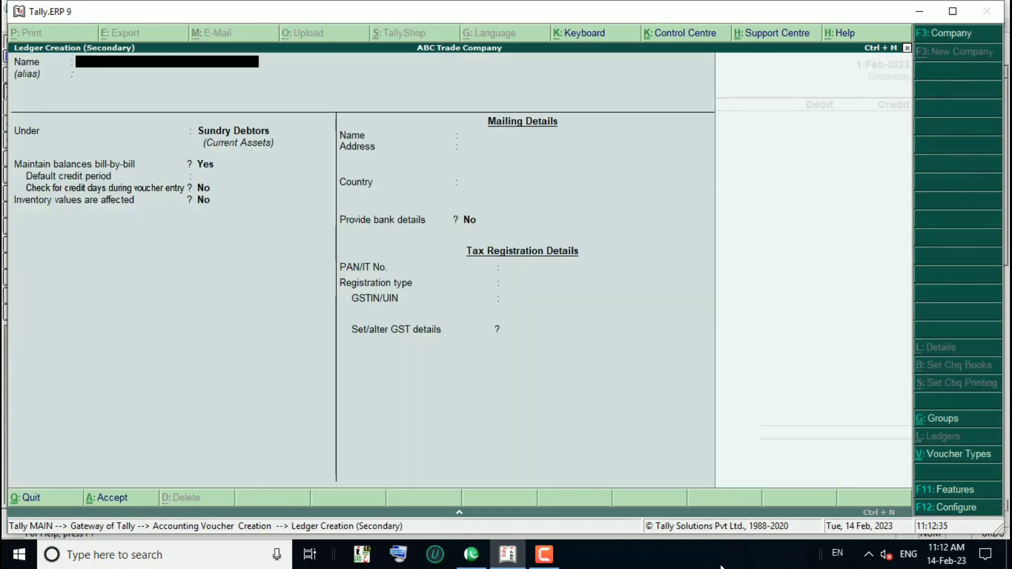
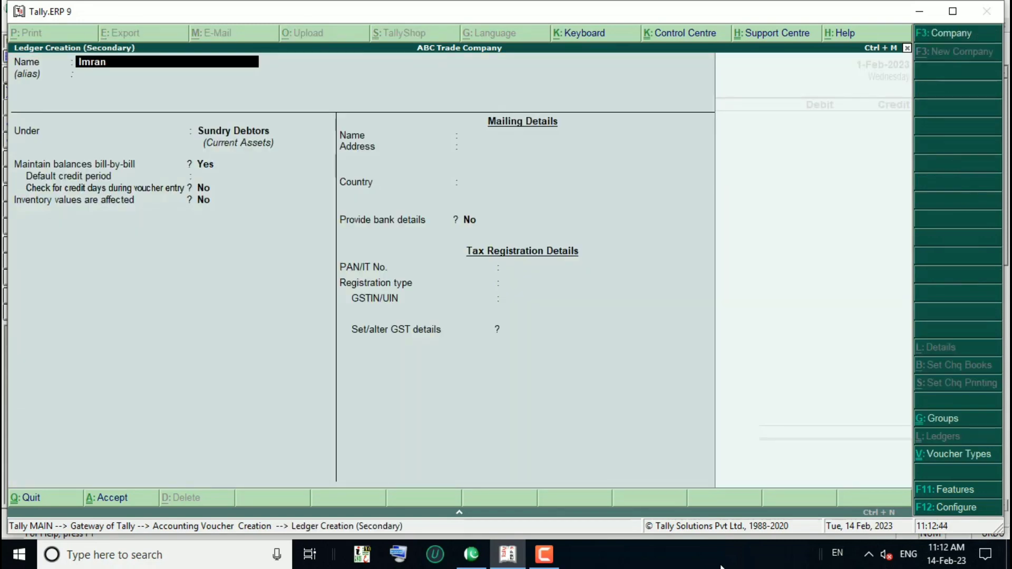
Step: Name the customer's new ledger, keep it under Sundry Debtors, and enable bill-by-bill balances
key(Return)
key(Return)
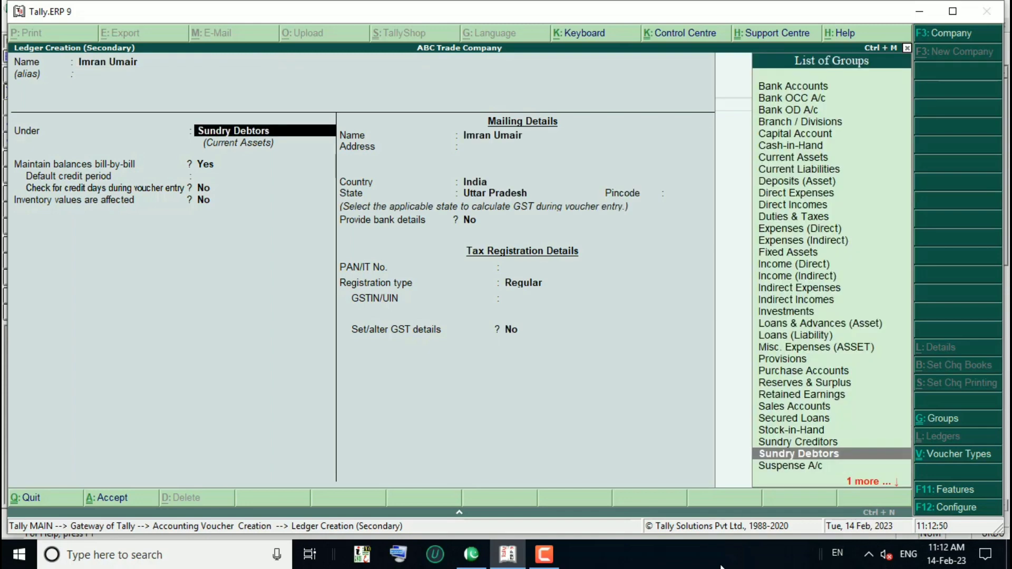
key(Return)
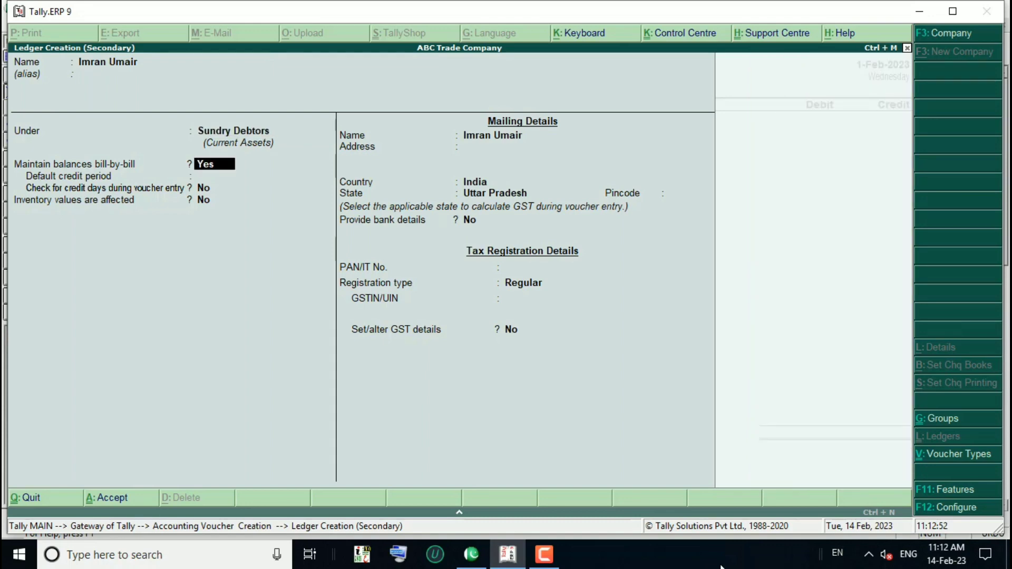
text(n)
key(BackSpace)
text(y)
key(Return)
key(Return)
key(Return)
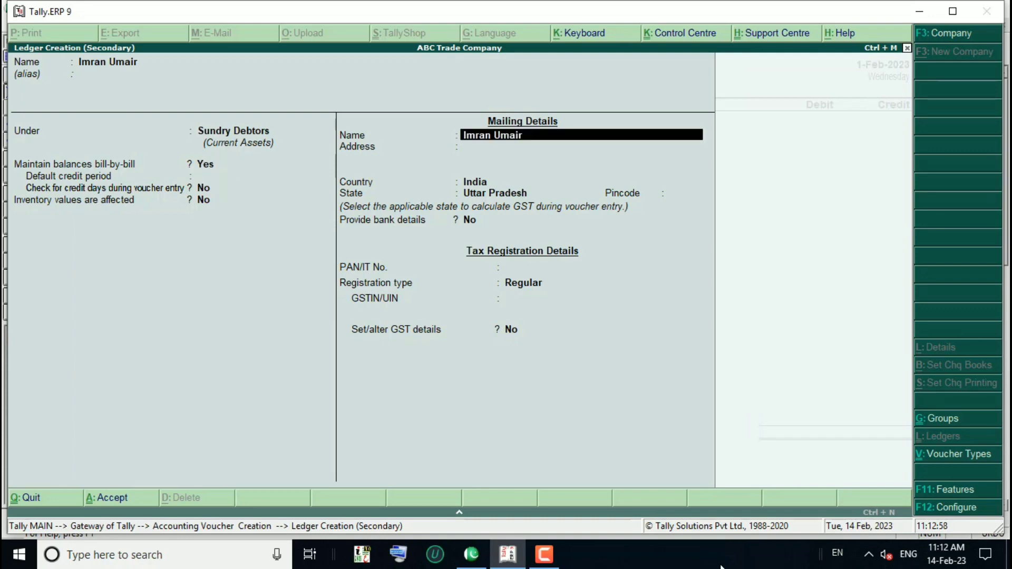
key(Return)
Step: Fill in the mailing address, set country India and state Jammu & Kashmir, and save the ledger
text(Jumm)
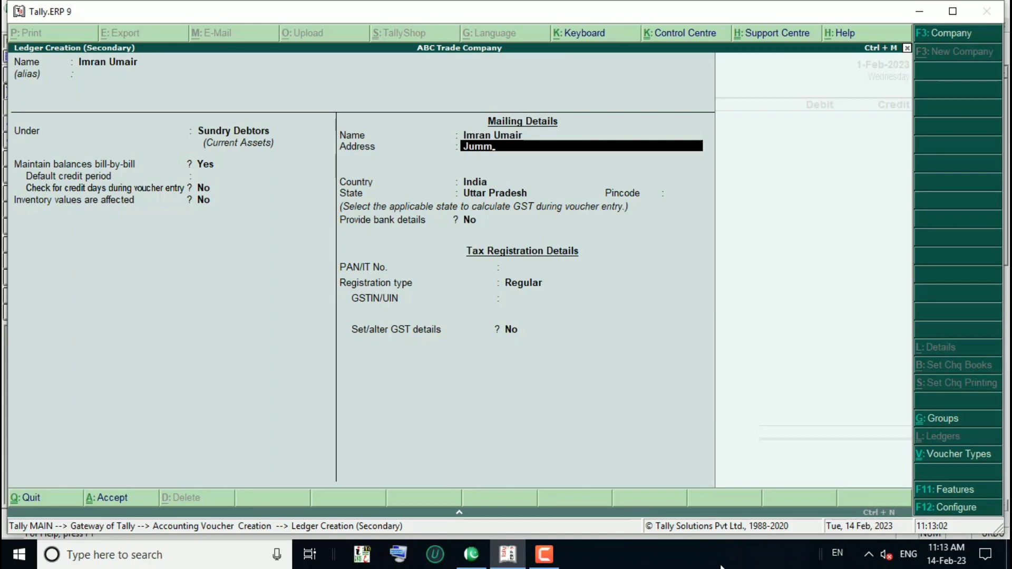
text(u & Kashmeer)
key(Return)
key(Return)
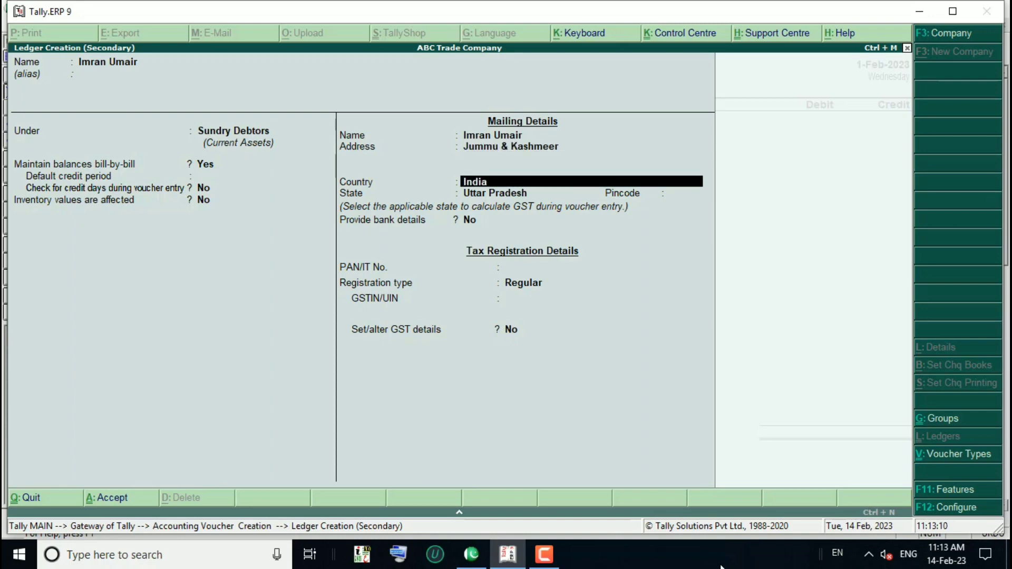
key(Return)
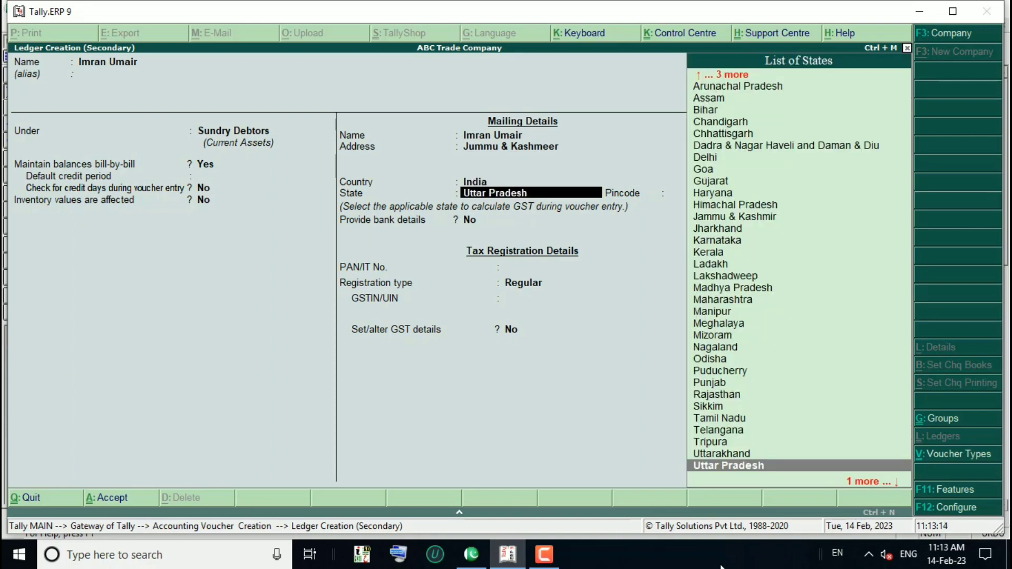
text(j)
key(Down)
key(Return)
key(Return)
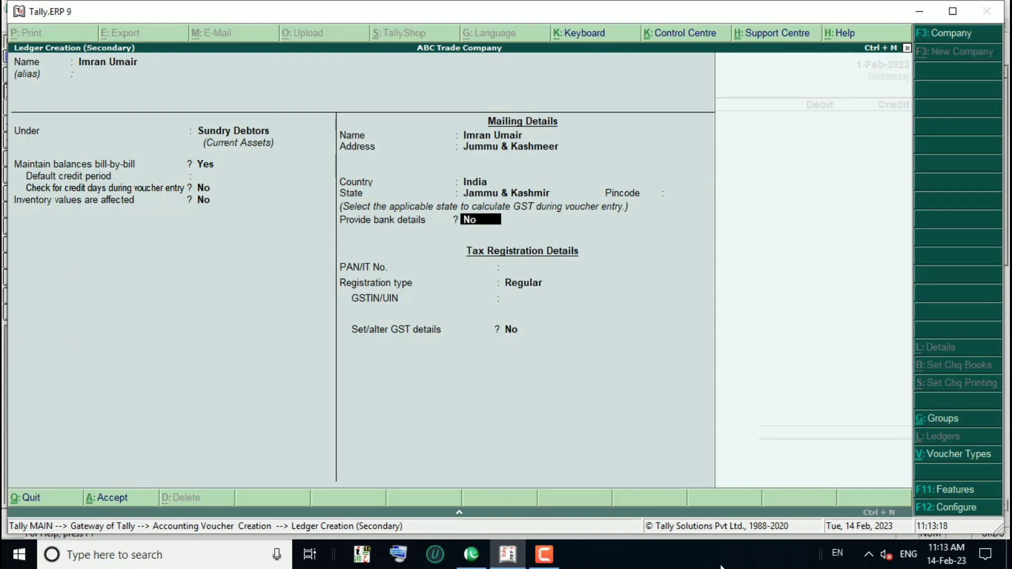
key(Return)
key(ctrl+a)
key(Return)
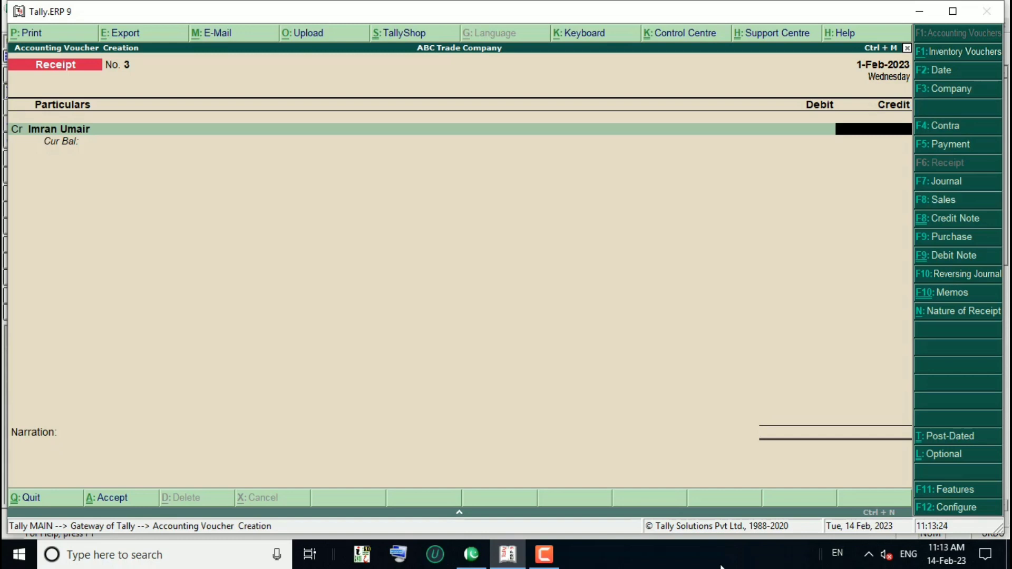
Step: Credit the customer 15,000 as an Advance bill reference named for the customer, no due date
text(15000)
key(Return)
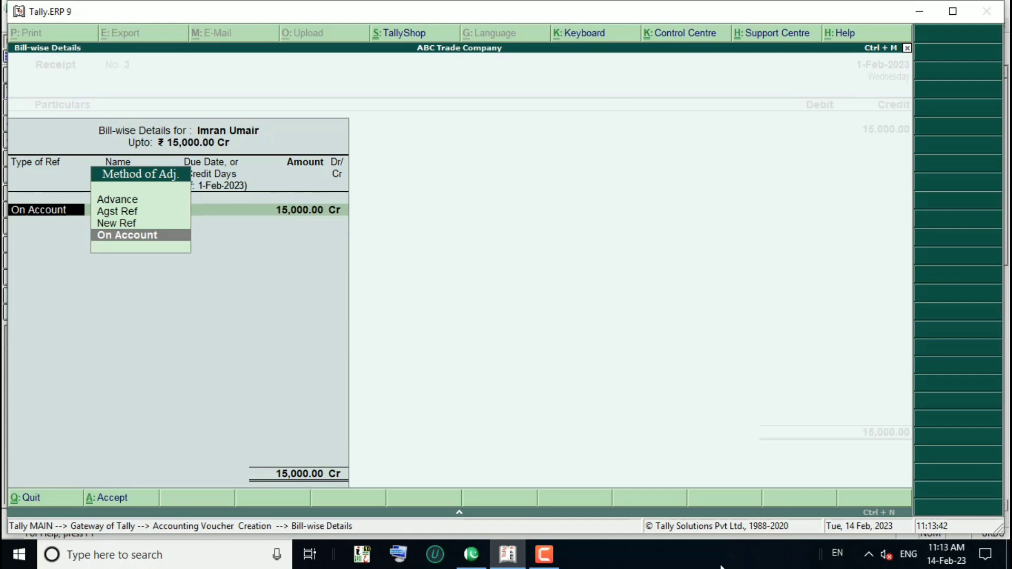
key(Up)
key(Up)
key(Up)
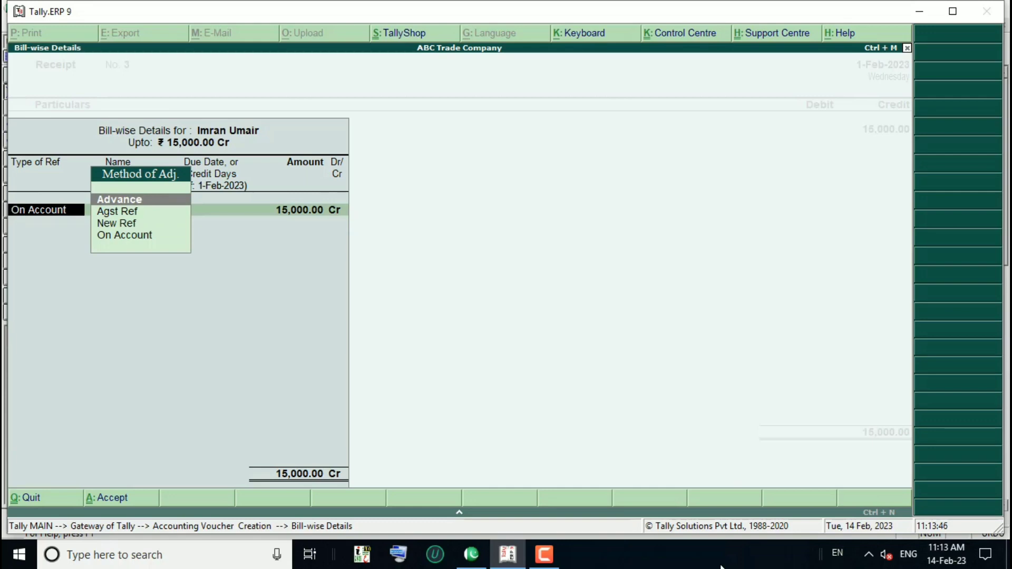
key(Return)
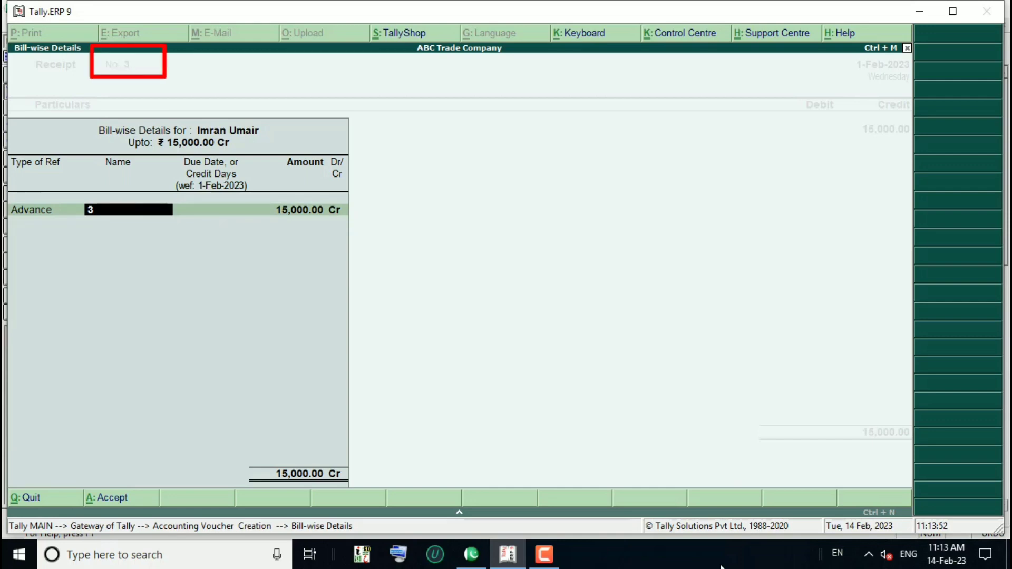
text(Advan)
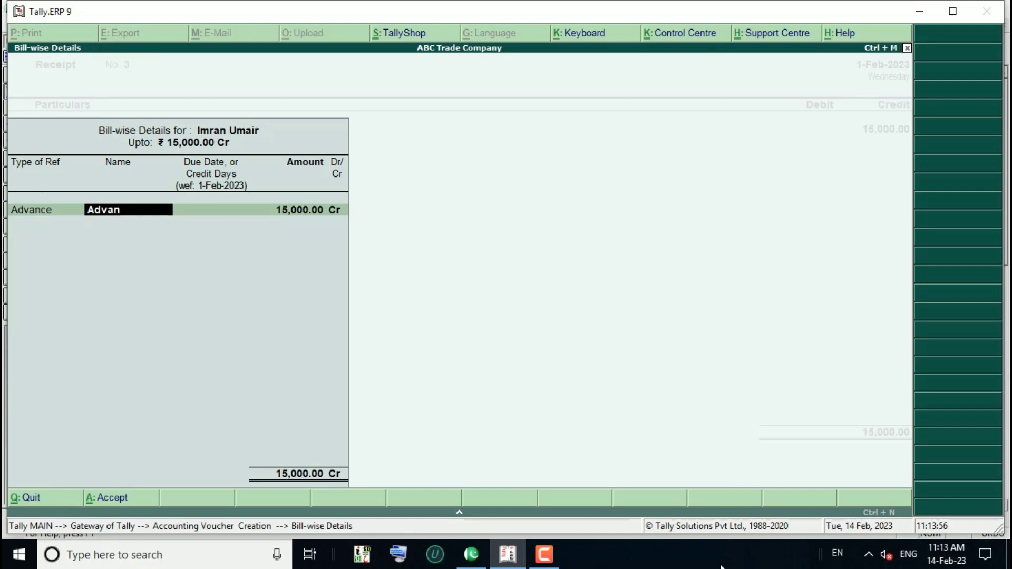
text(ce from in)
key(BackSpace)
key(BackSpace)
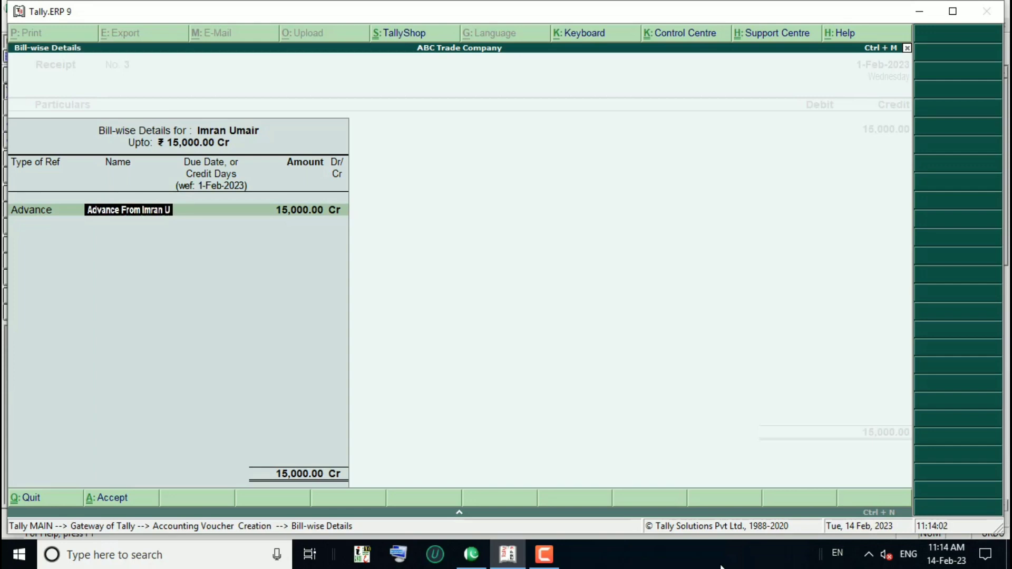
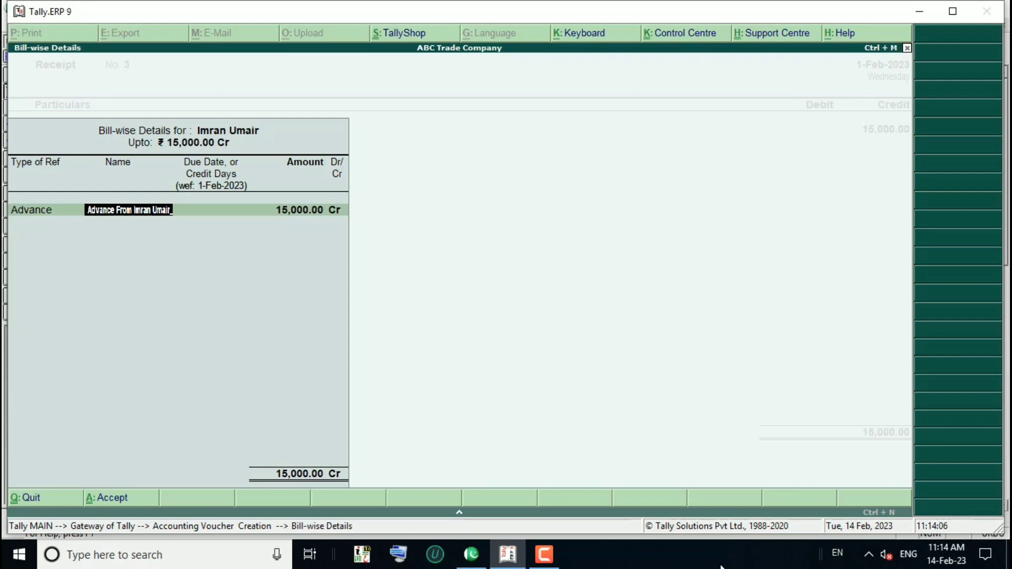
key(Return)
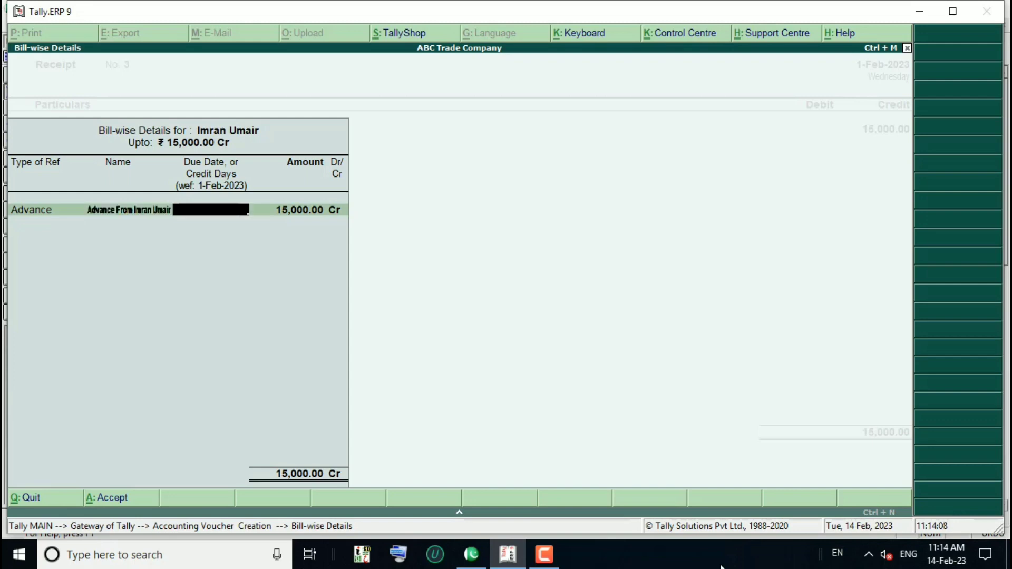
key(Return)
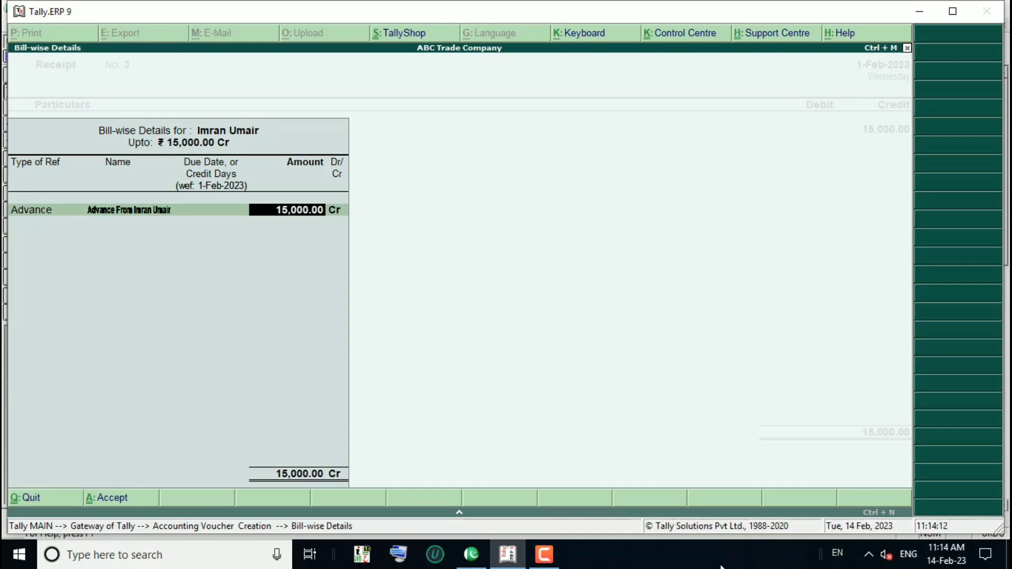
key(Return)
key(Return)
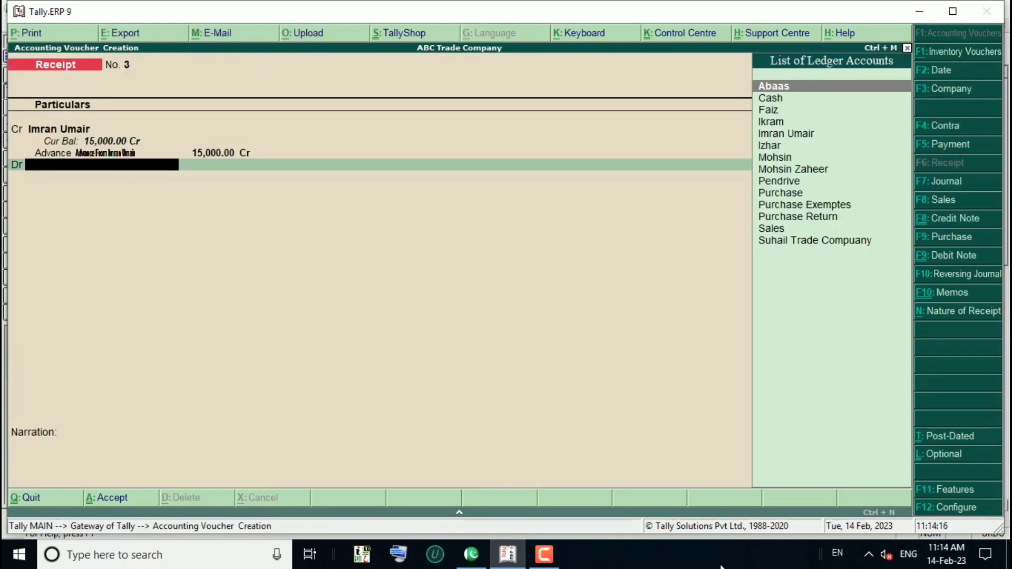
Step: Debit Cash 15,000.00, add a narration noting the customer's advance, and save Receipt No. 3
key(Down)
key(Return)
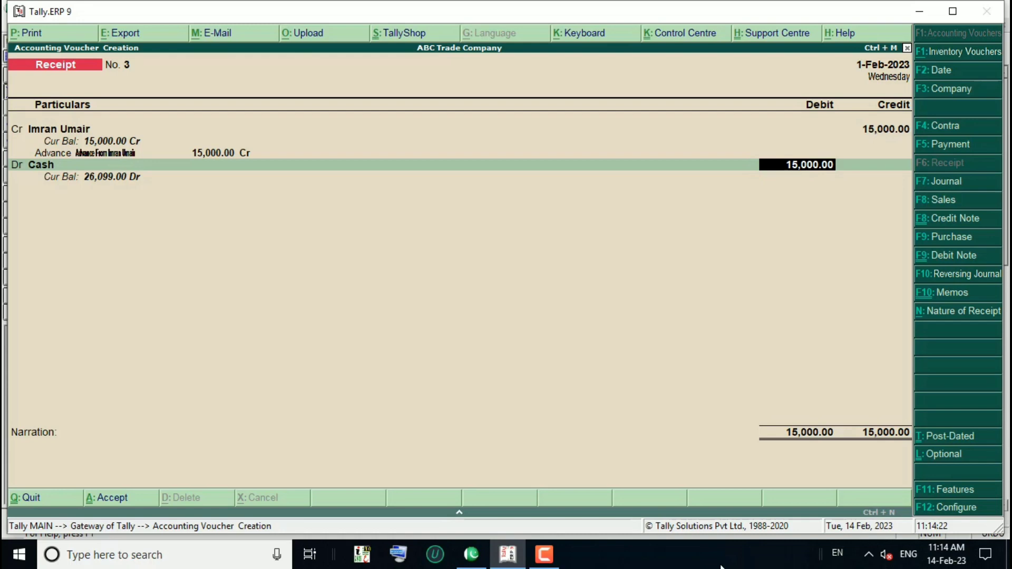
key(Return)
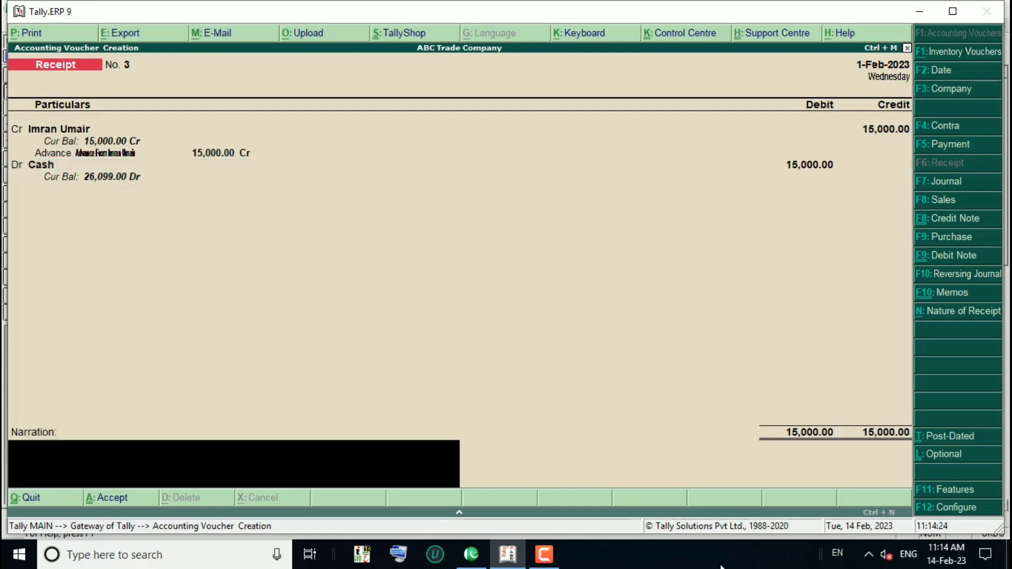
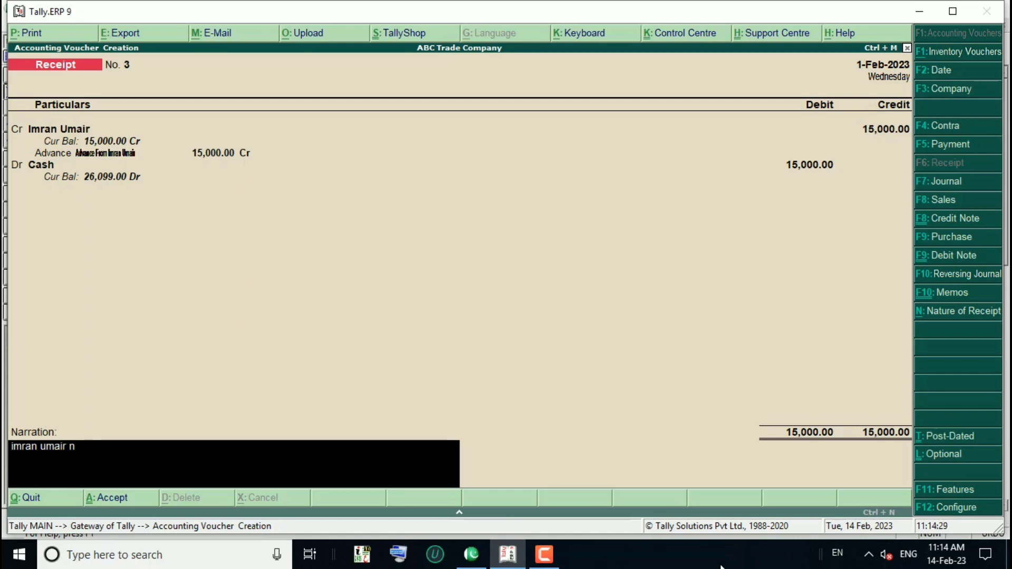
text( advance prapt hi)
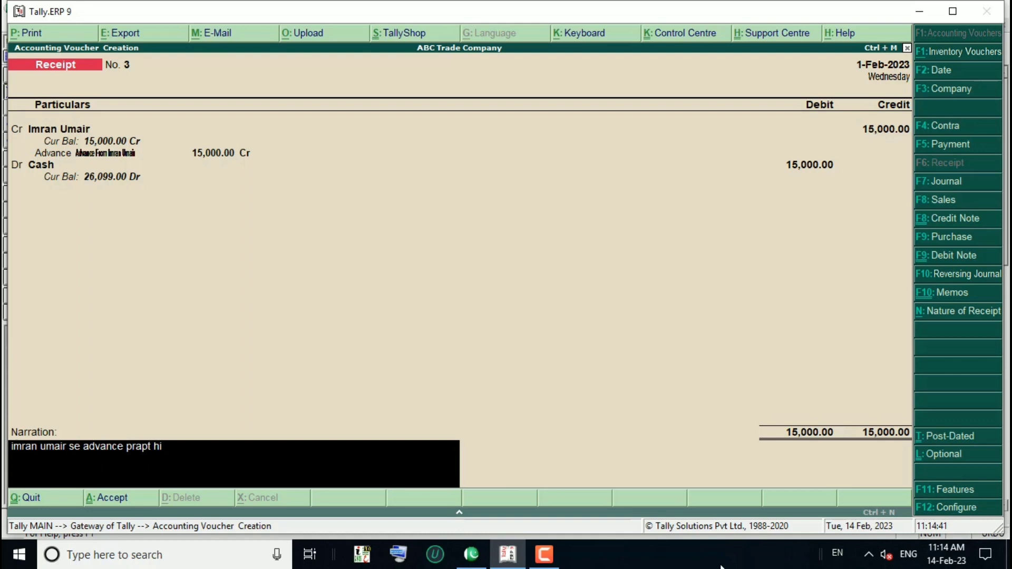
key(BackSpace)
text(ya)
key(BackSpace)
key(BackSpace)
text(ua)
key(Return)
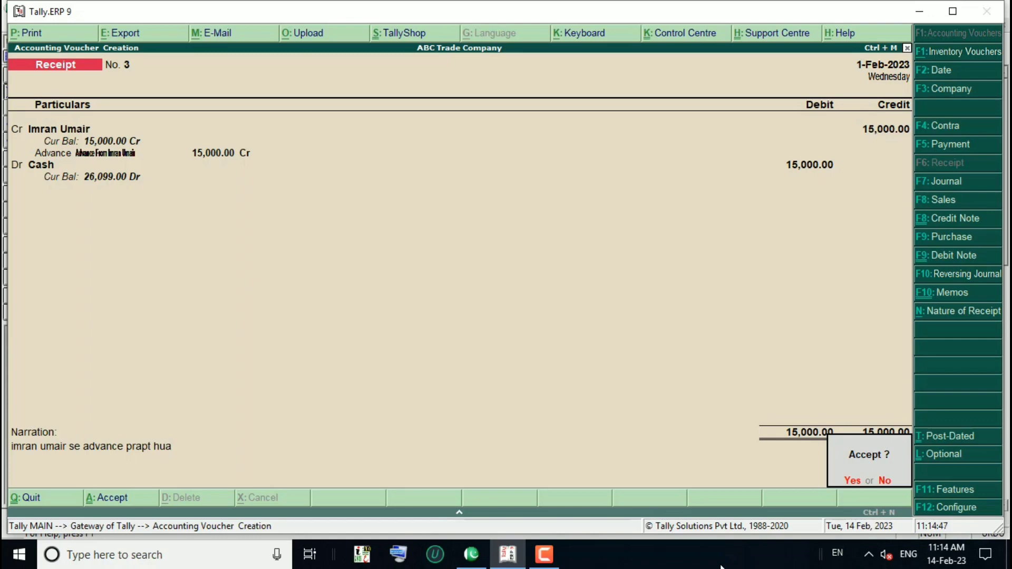
key(Return)
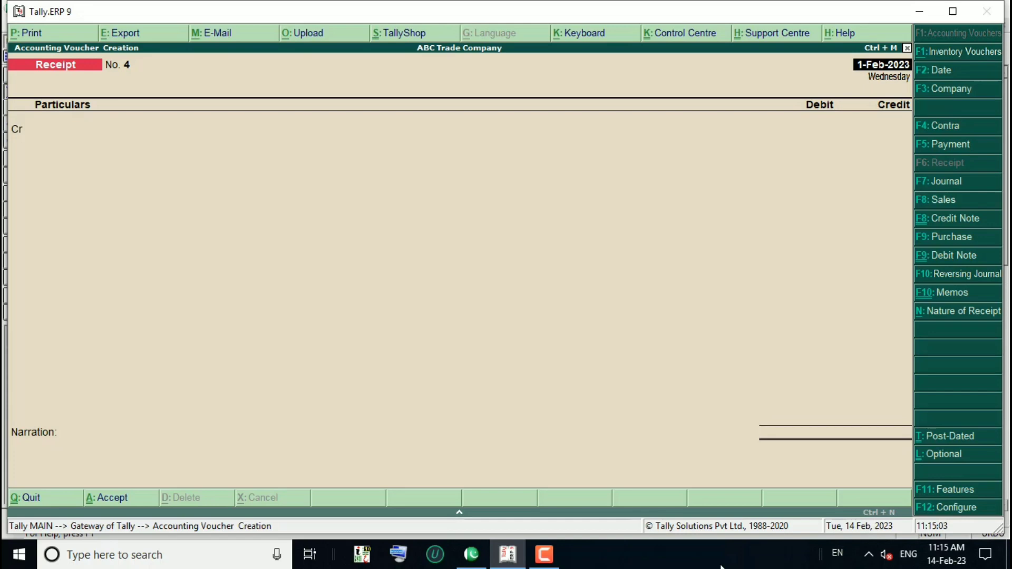
Step: Open a Sales voucher in voucher mode with reference number 112
key(F8)
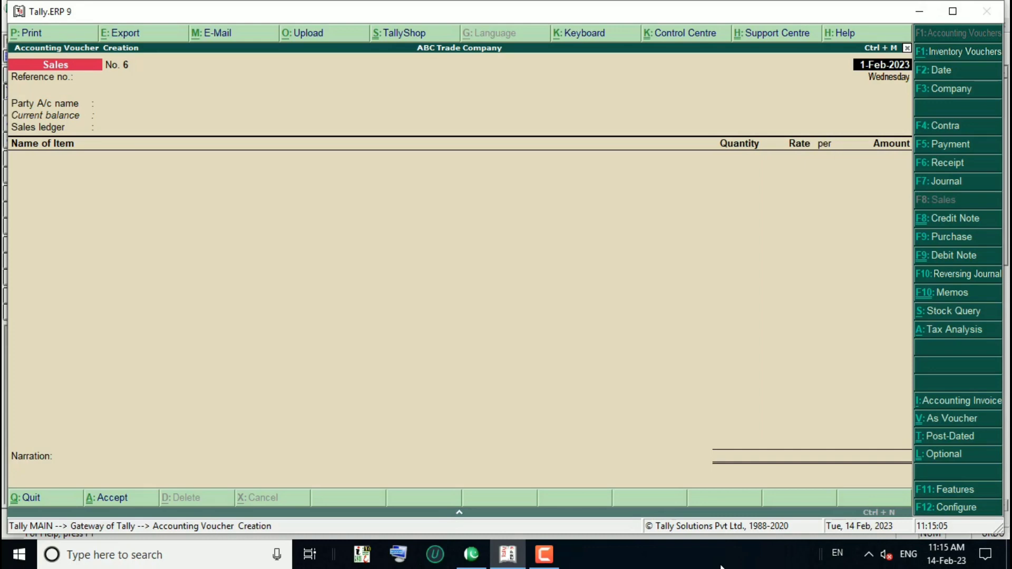
key(ctrl+v)
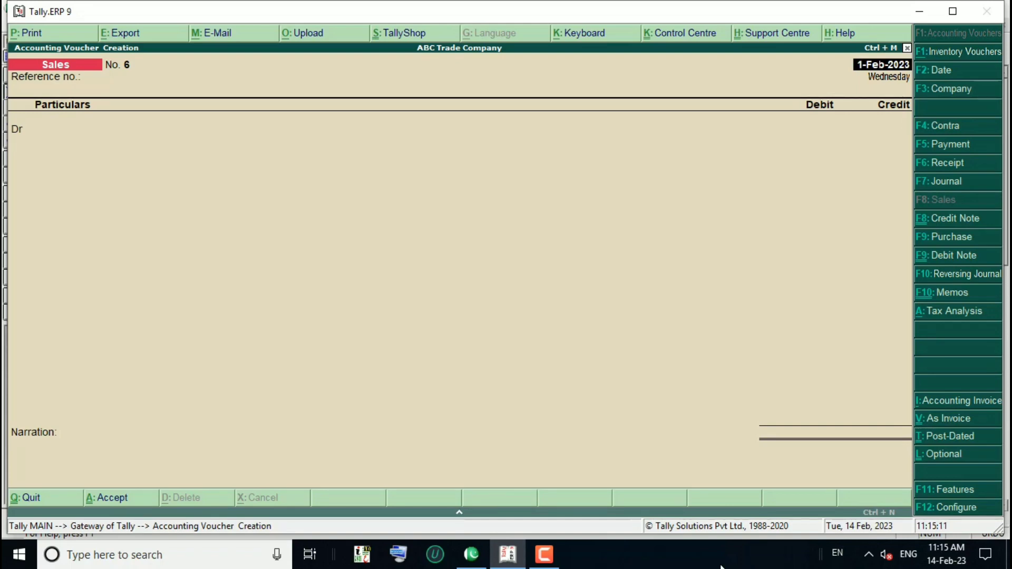
key(Return)
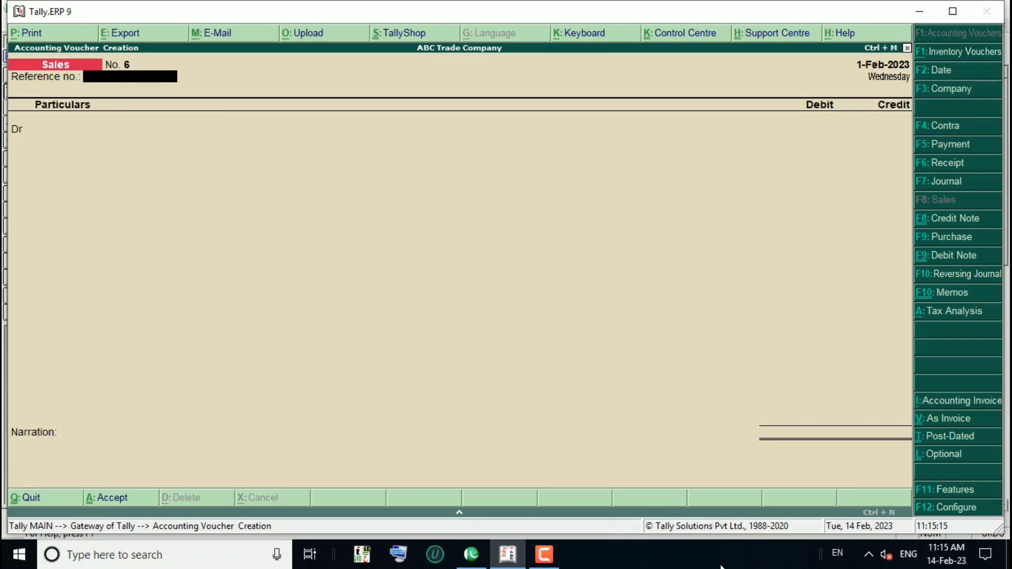
text(112)
key(Return)
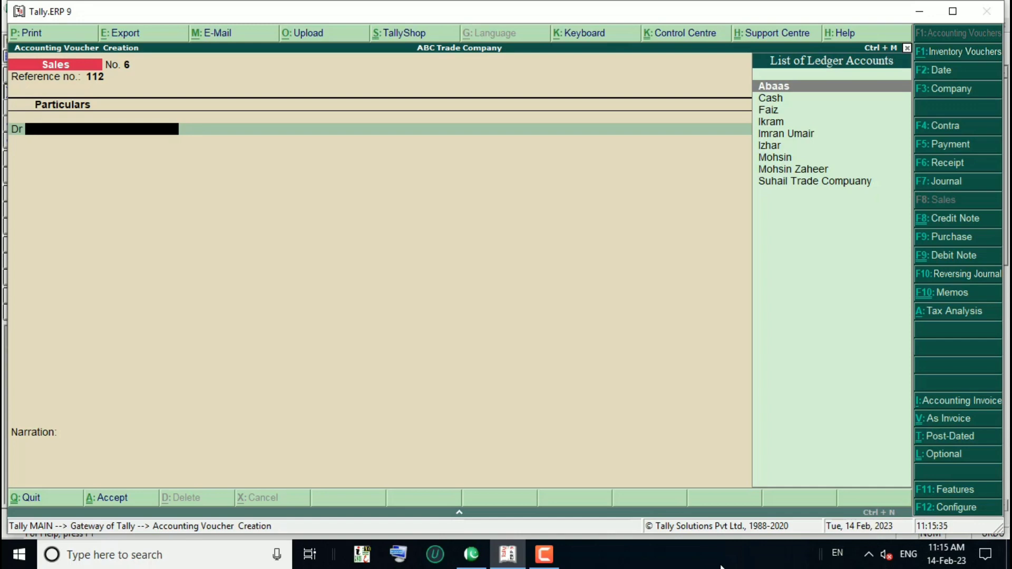
Step: Debit the customer's ledger 25000, passing through the buyer's details unchanged
key(Down)
key(Down)
key(Down)
key(Down)
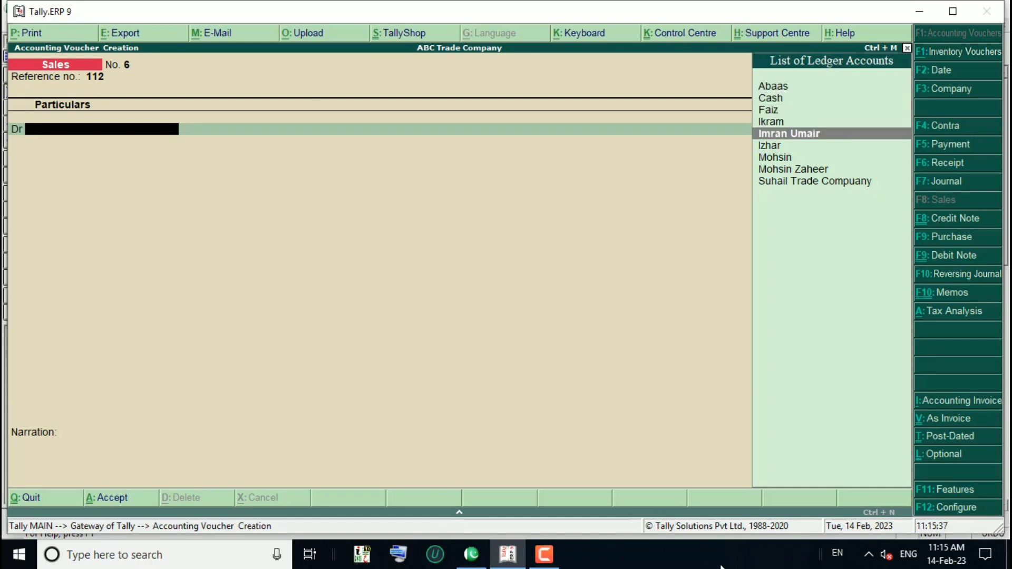
key(Return)
key(Return)
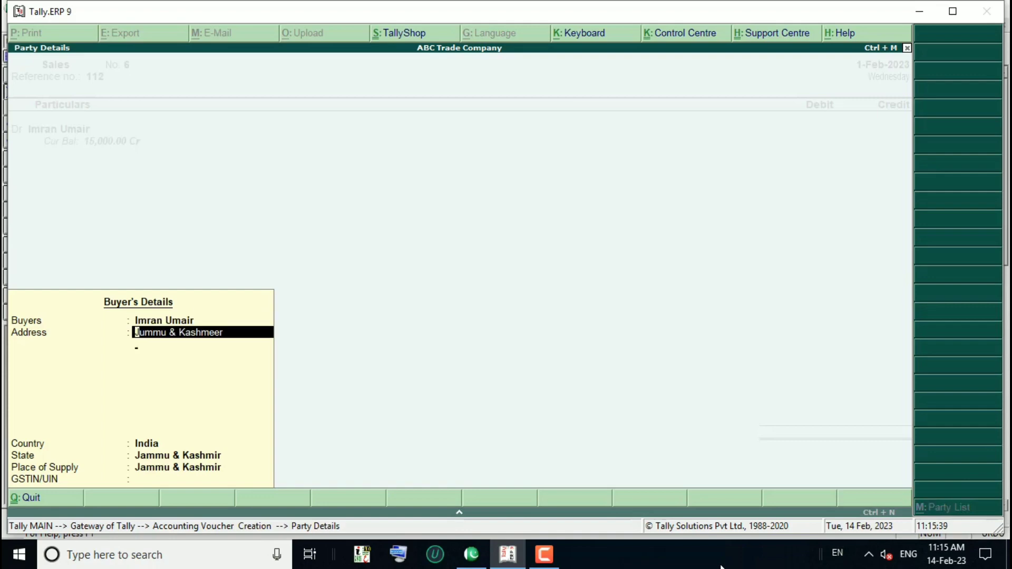
key(Return)
key(Return)
key(Return)
key(Return)
key(Return)
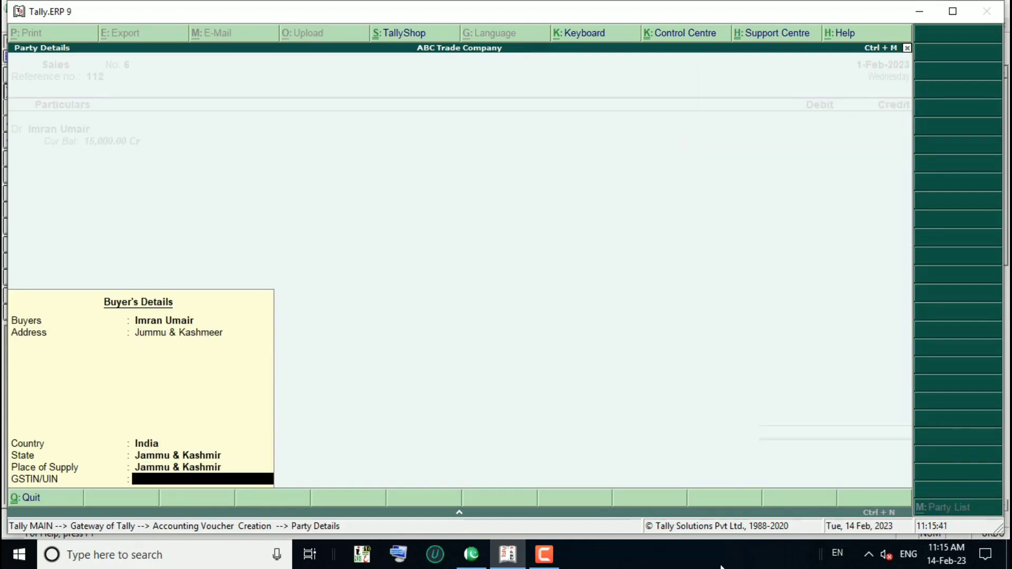
key(Return)
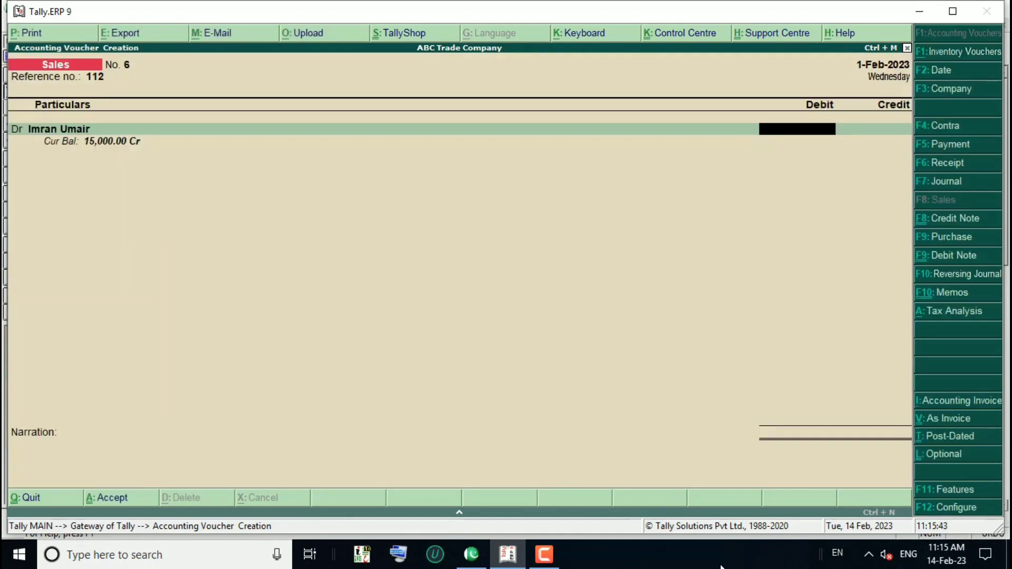
text(25000)
Step: In bill-wise details, adjust 15,000 Dr against the customer's advance reference
key(Return)
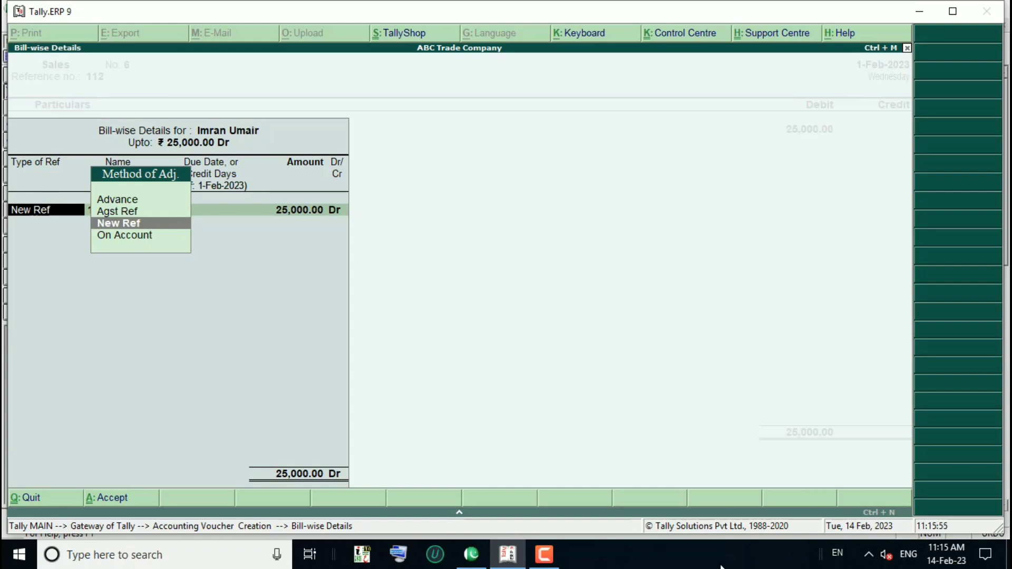
key(Up)
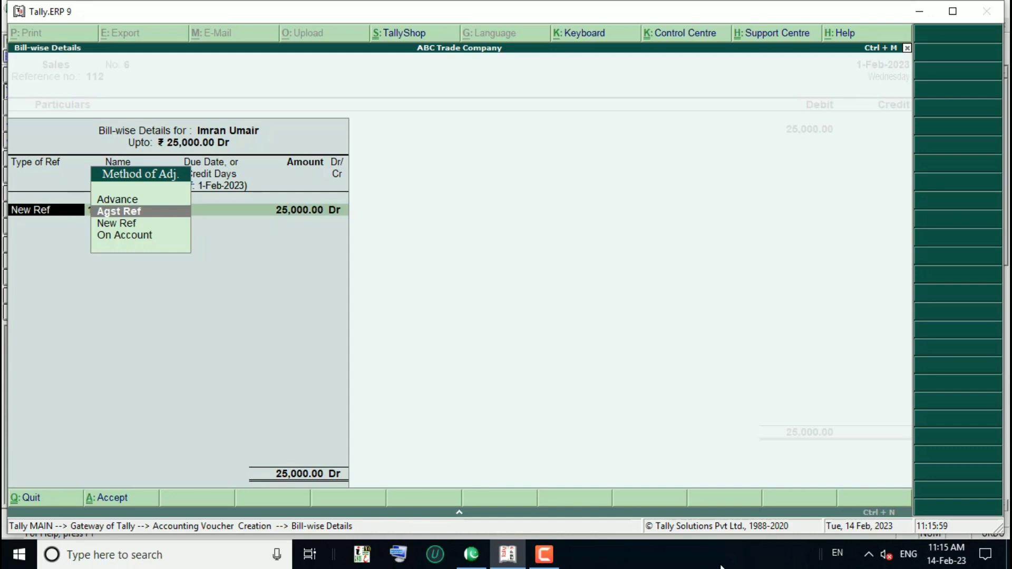
key(Return)
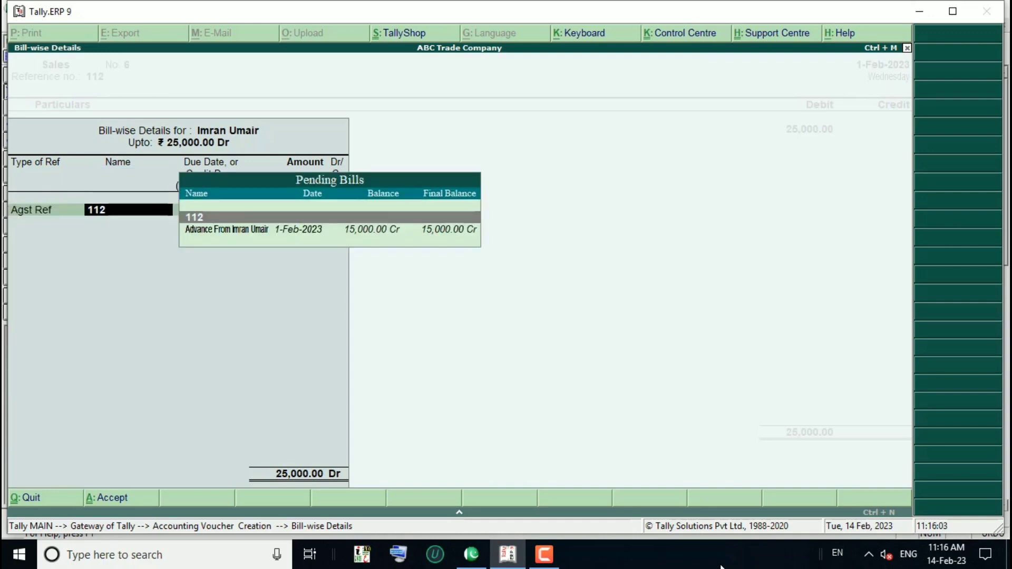
key(Down)
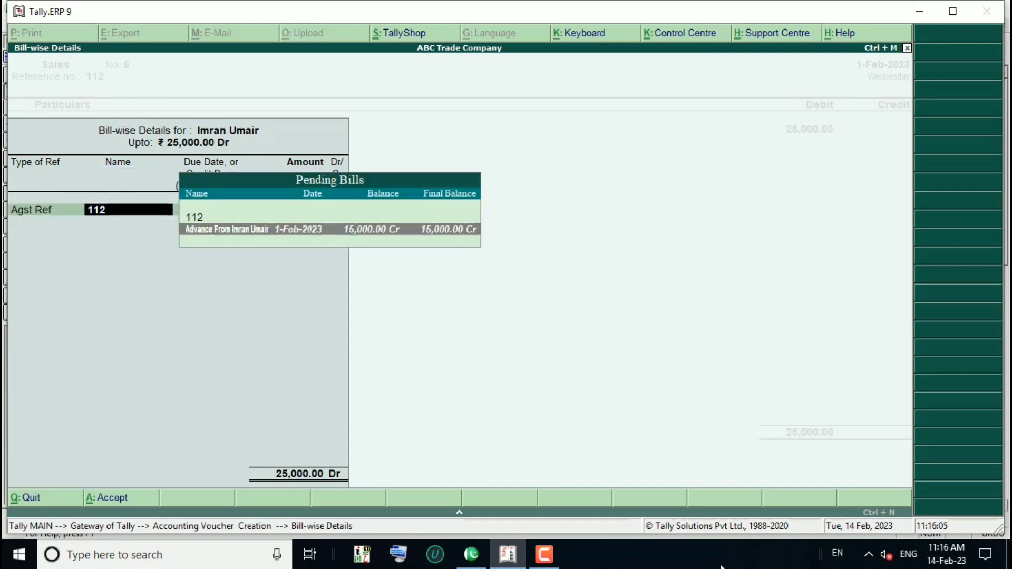
key(Up)
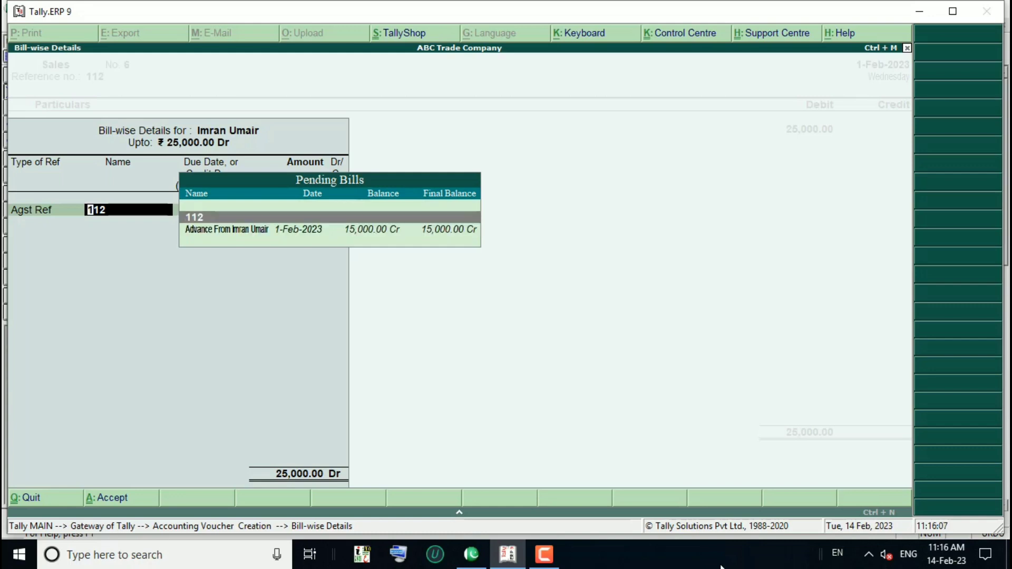
key(Down)
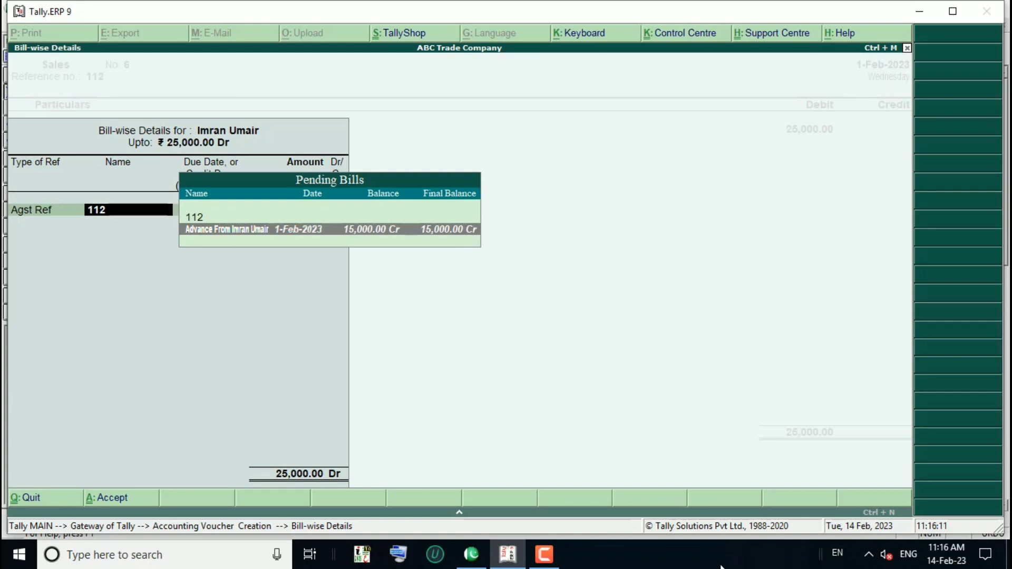
key(Return)
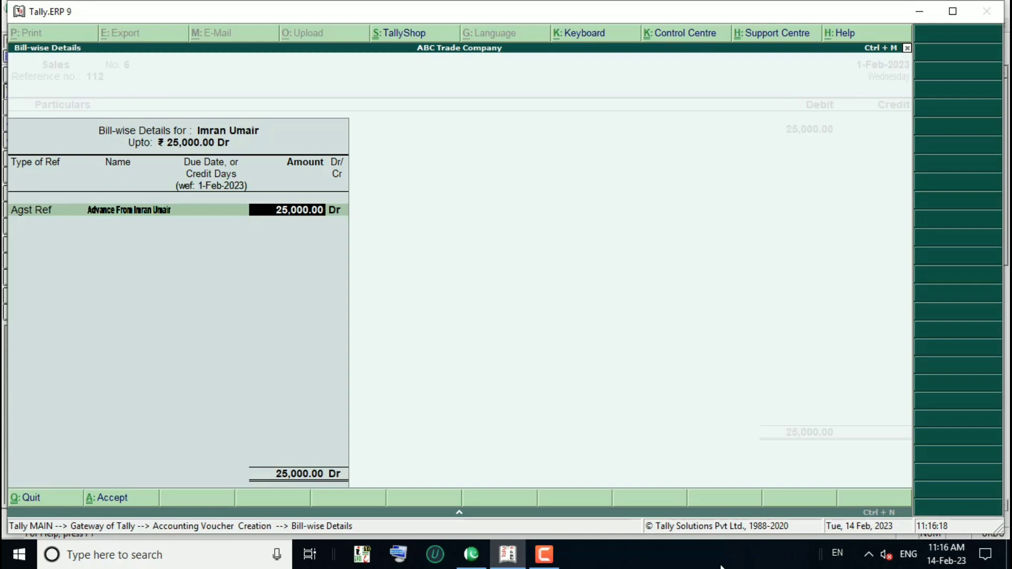
key(shift+Tab)
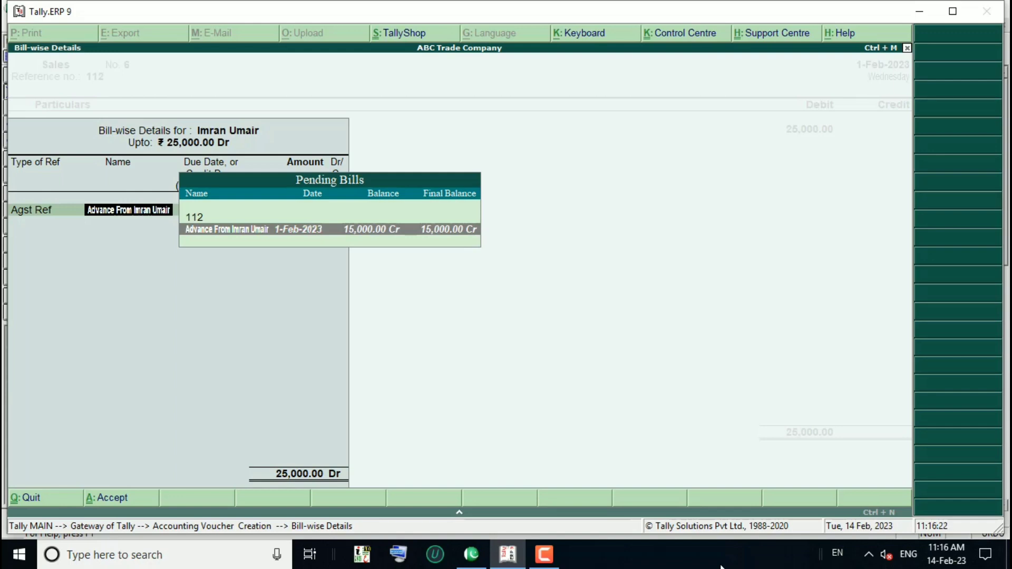
key(Return)
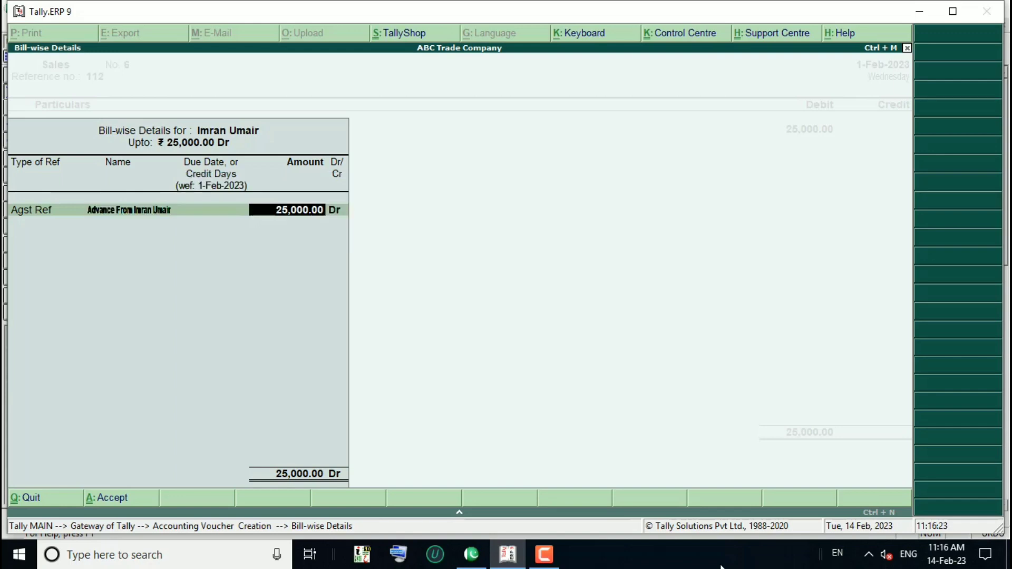
text(15000)
key(Return)
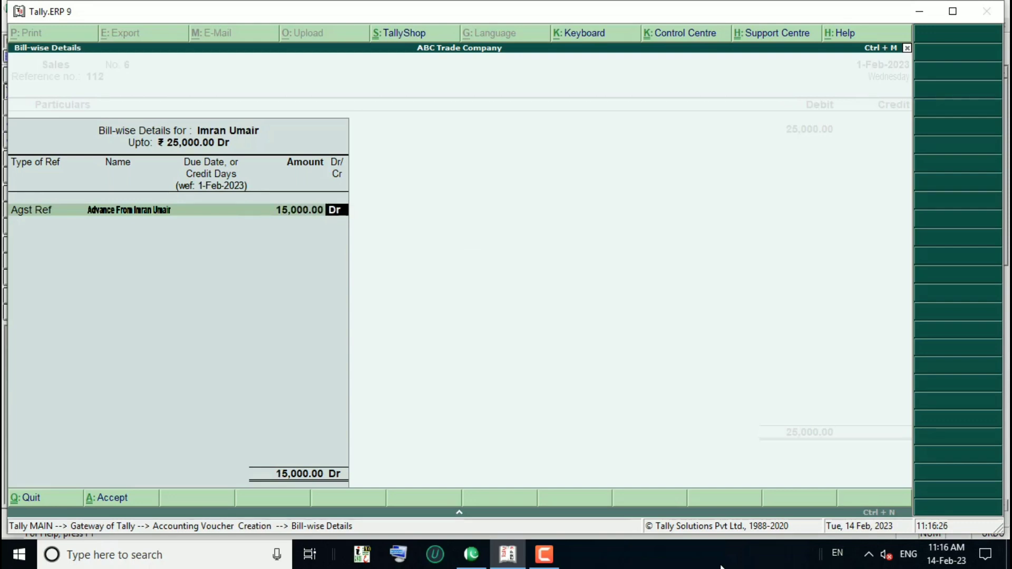
key(Return)
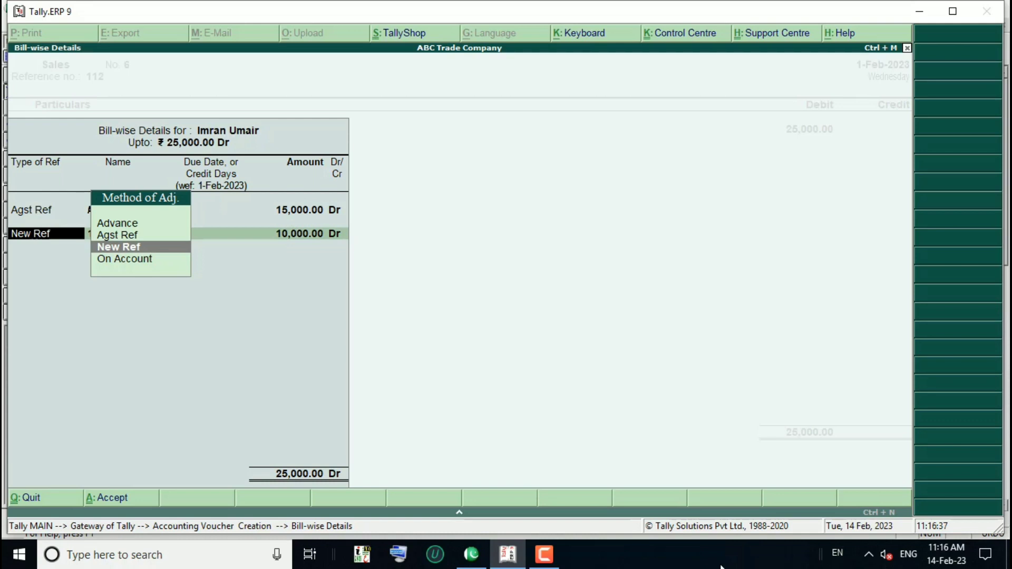
Step: Book the remaining 10,000 as New Ref 112, credit Sales 25,000, and leave narration blank
key(Return)
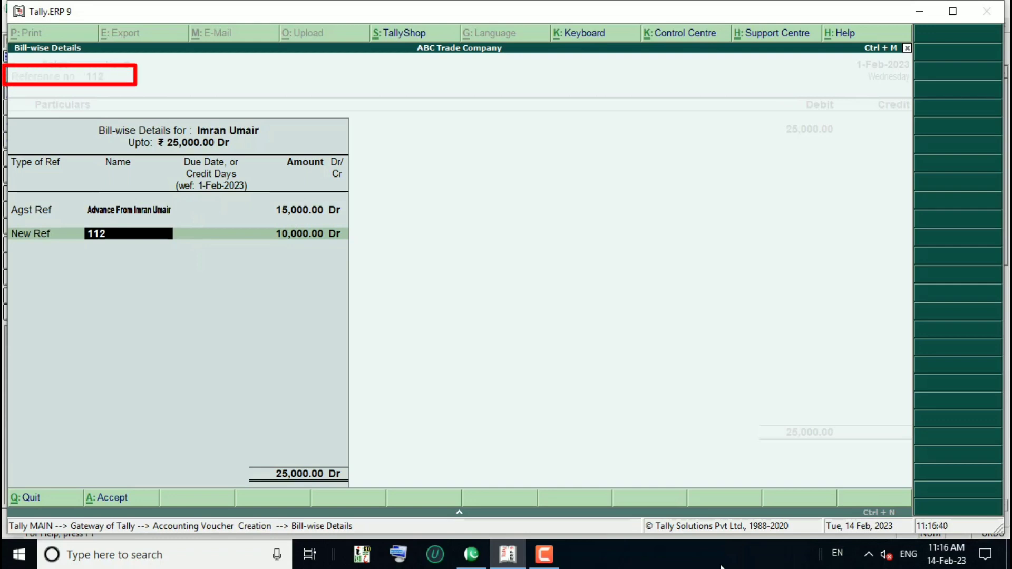
key(Return)
key(Return)
key(Return)
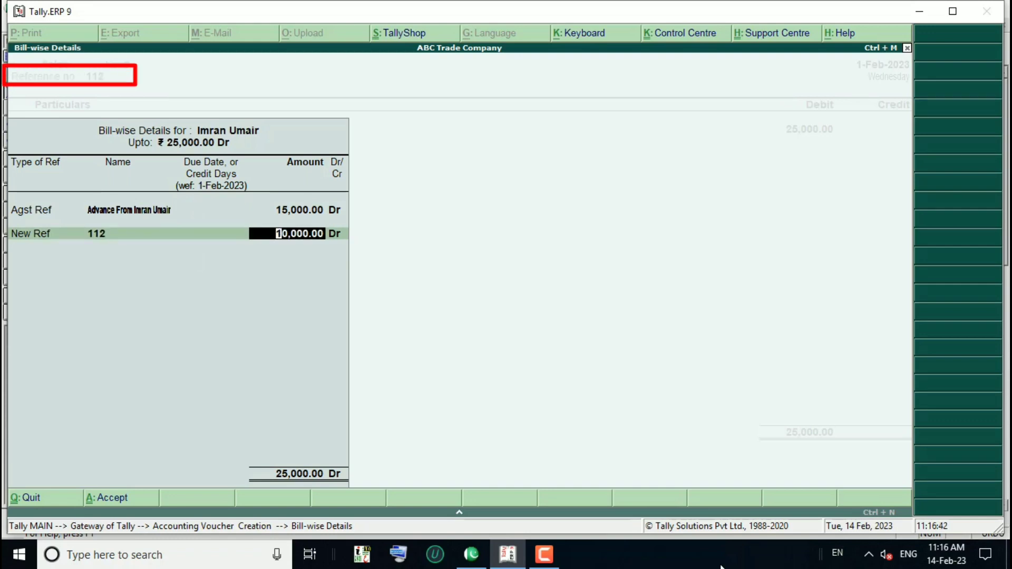
key(Return)
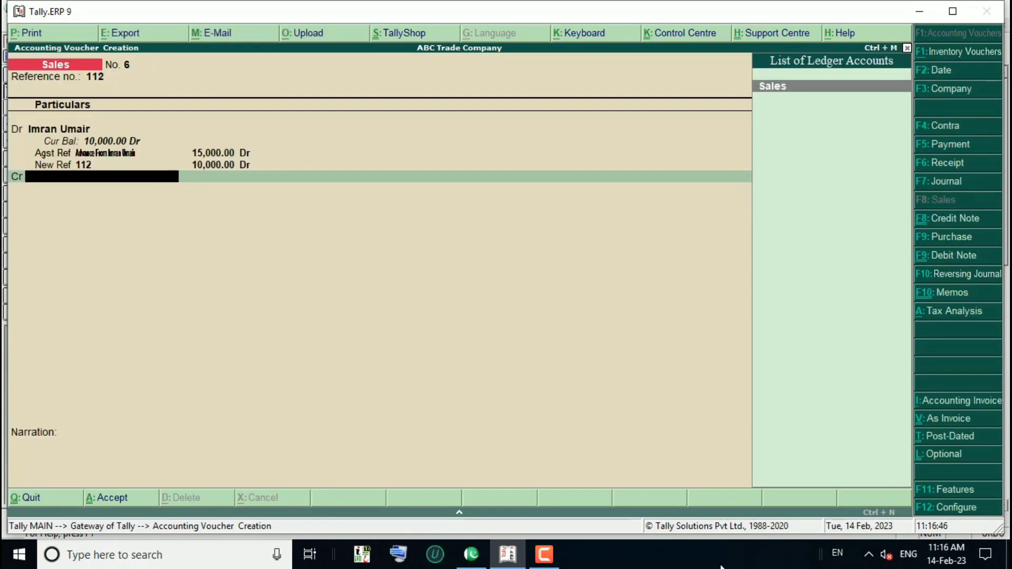
key(Return)
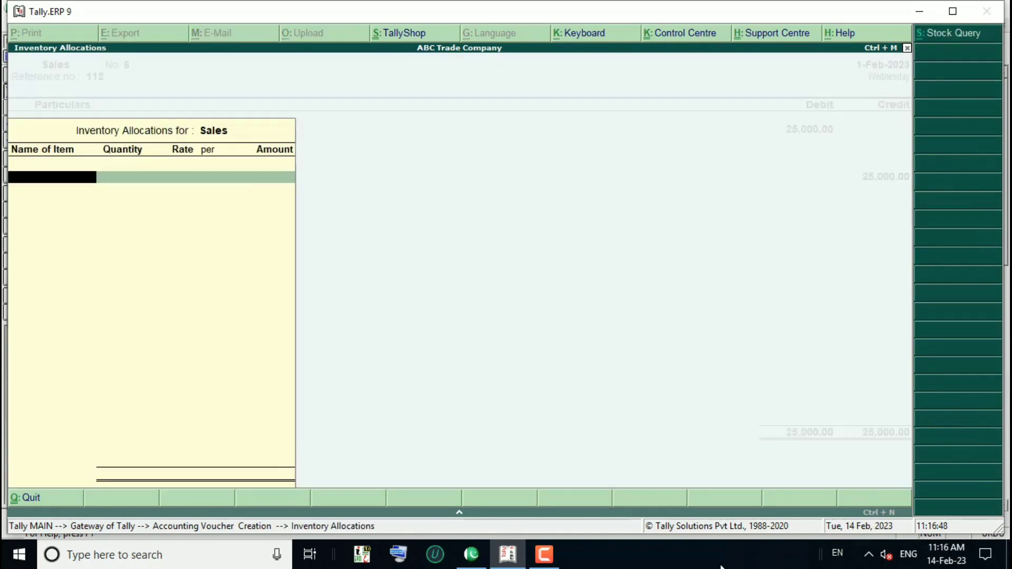
key(Return)
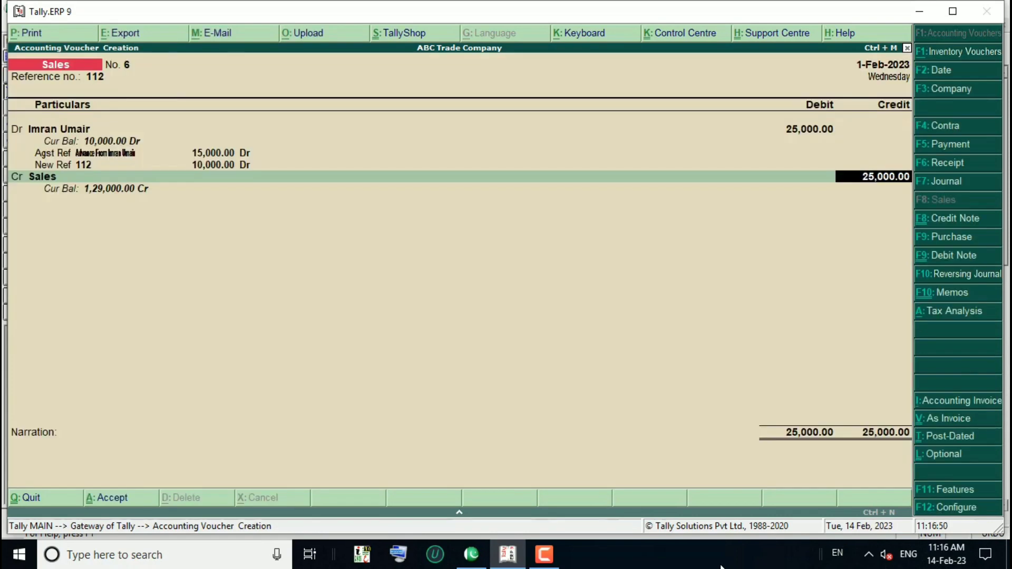
key(Return)
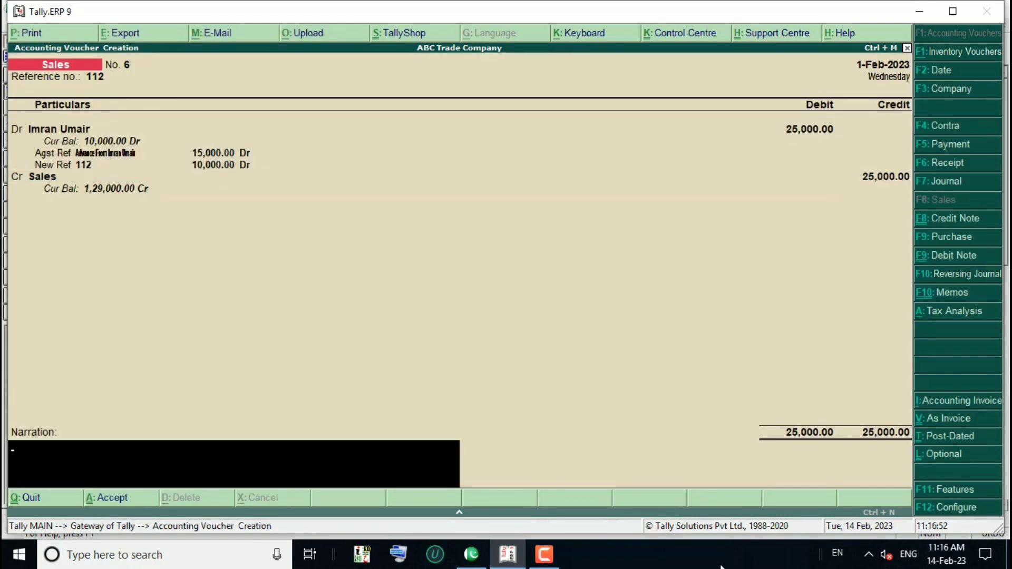
key(Return)
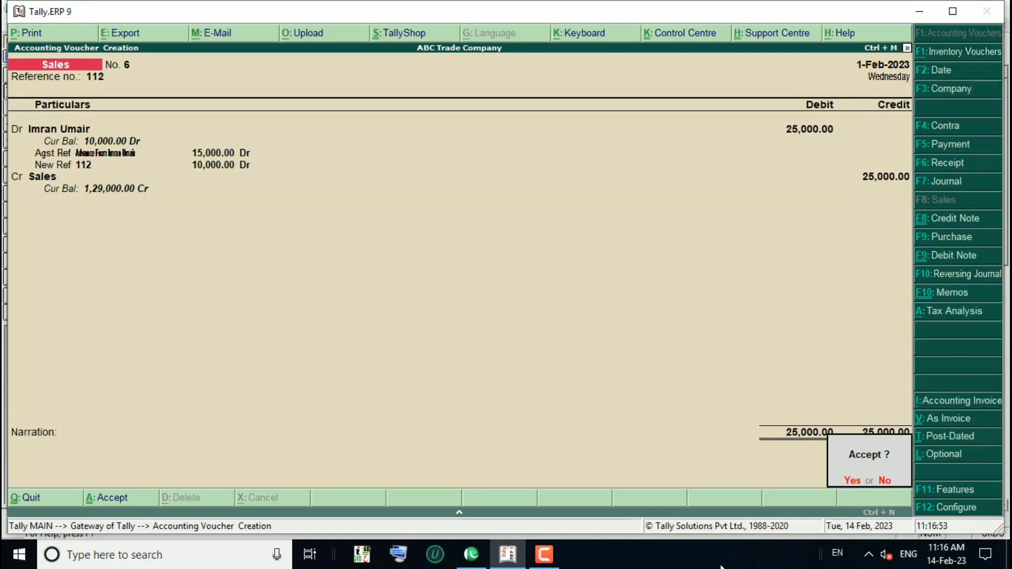
Step: Accept Sales No. 6, then open a Receipt voucher crediting the customer's ledger 10000
key(Return)
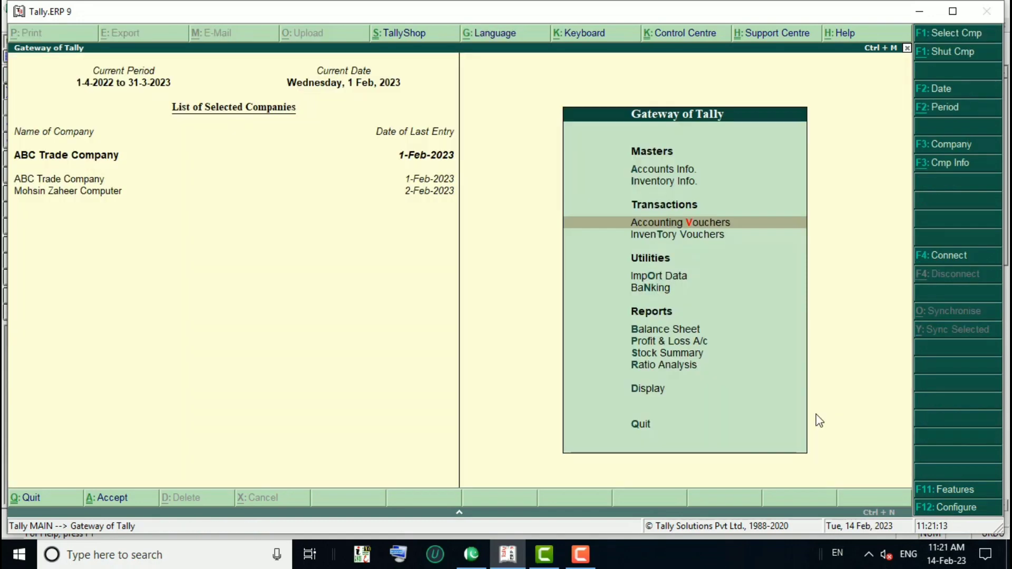
key(Return)
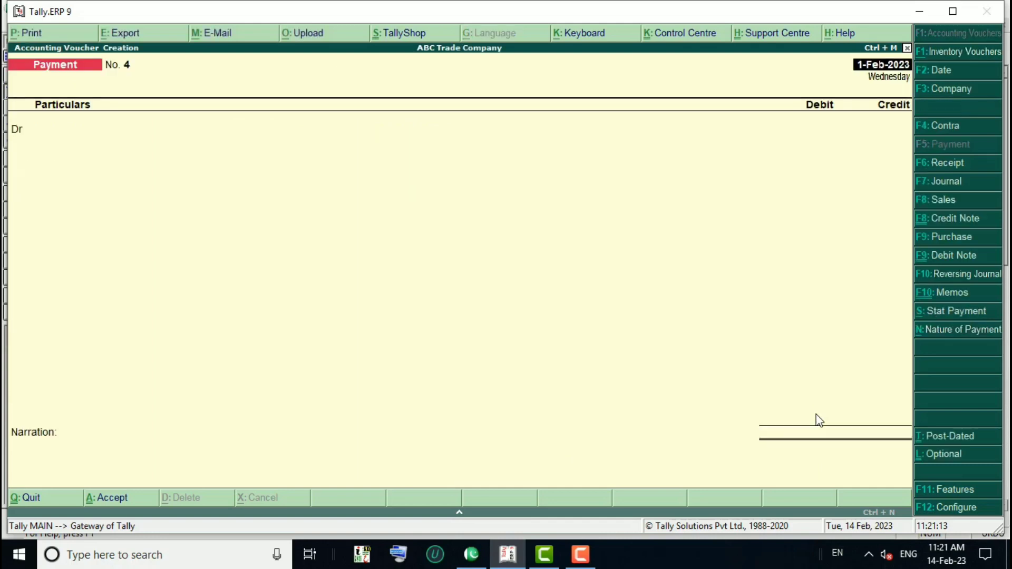
key(F6)
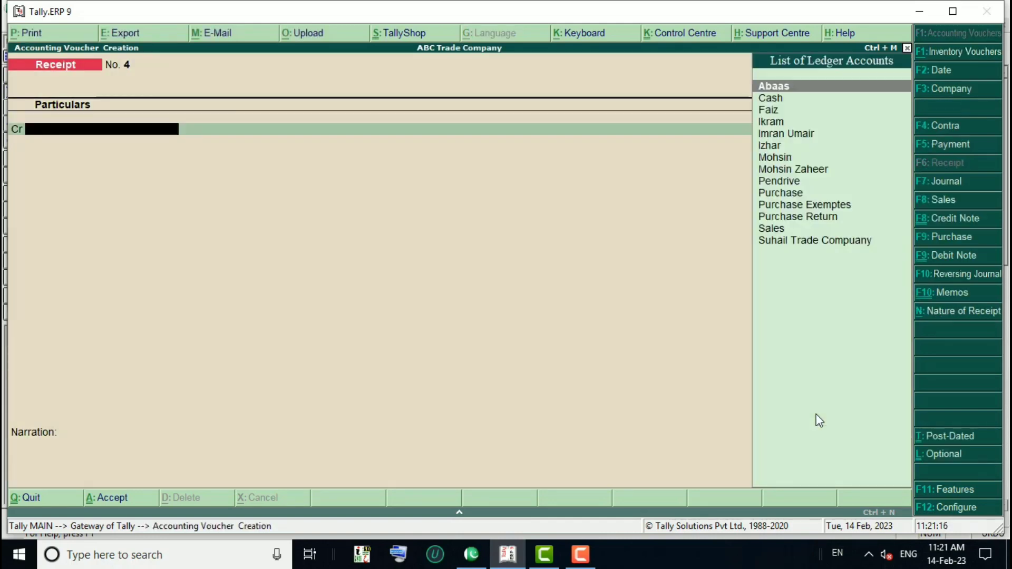
key(Down)
key(Down)
key(Down)
key(Down)
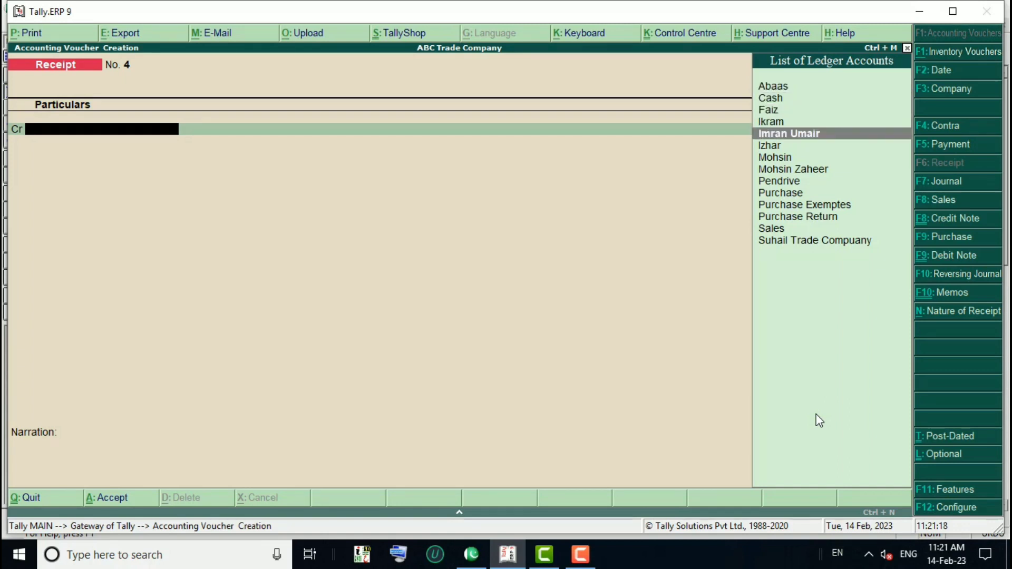
key(Return)
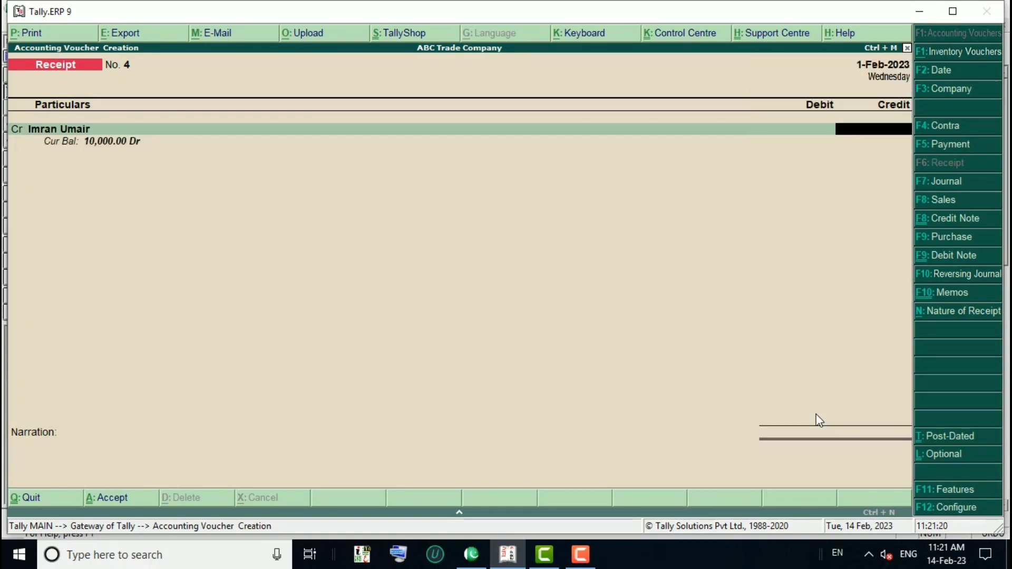
text(0000)
Step: Settle pending bill 112 for 10,000.00 Cr as an against-reference adjustment
key(Return)
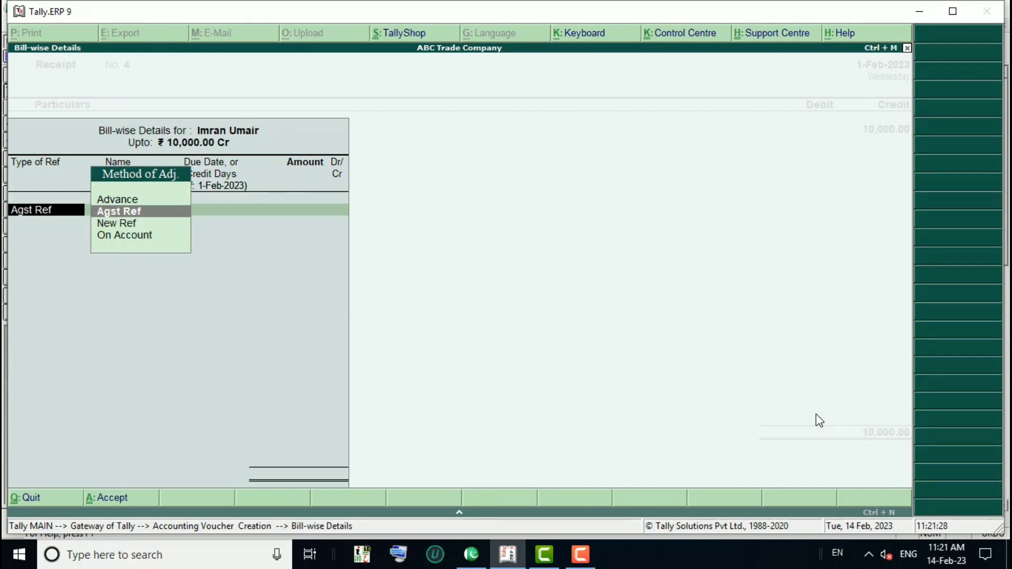
key(Return)
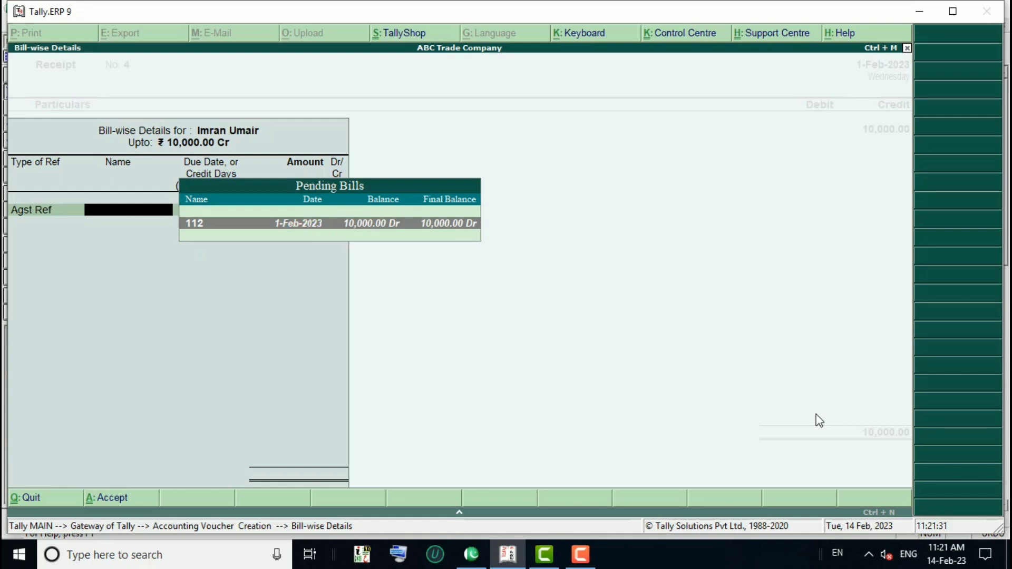
key(Return)
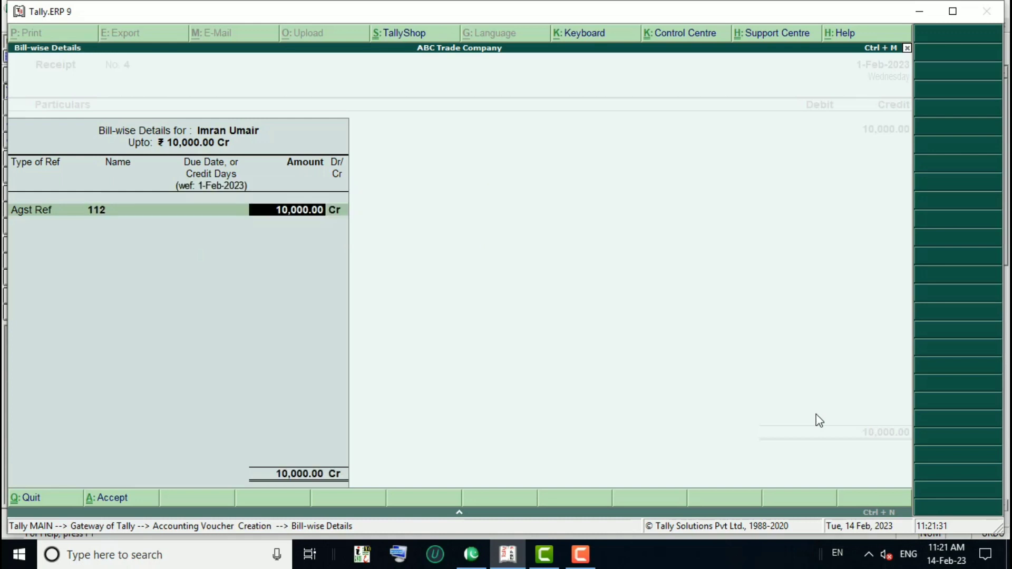
key(Return)
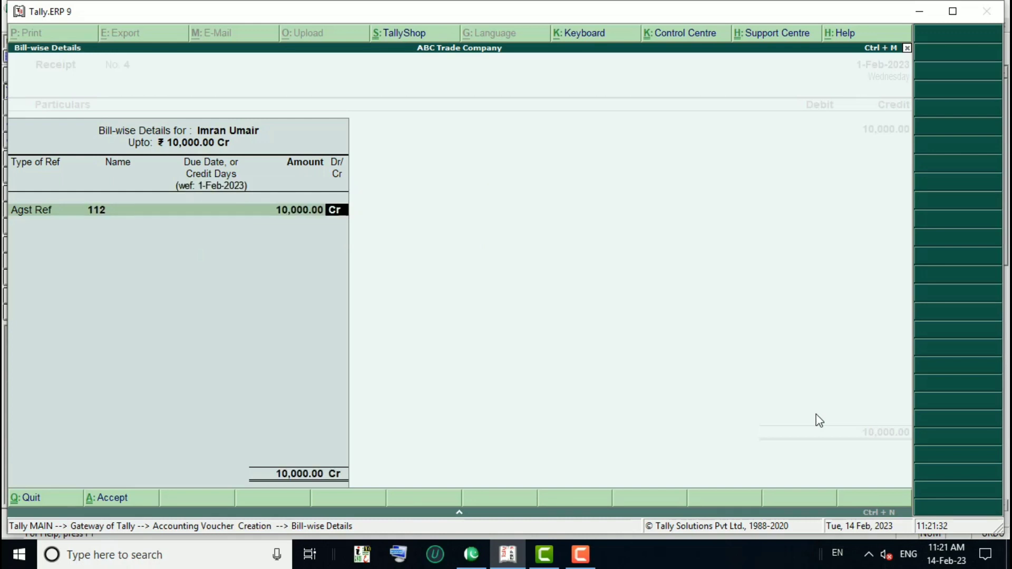
key(Return)
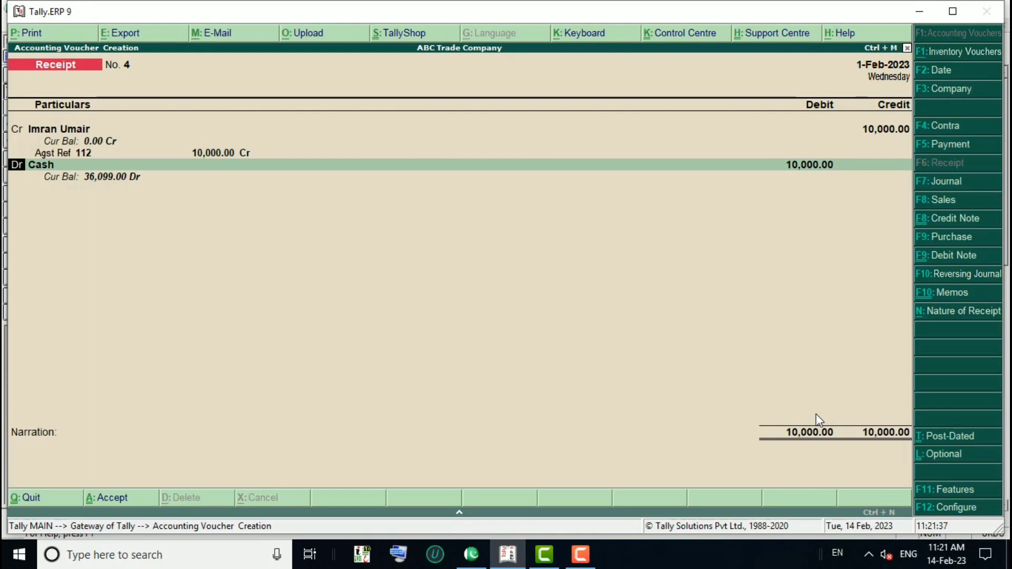
Step: Debit Cash 10,000.00 and save Receipt No. 4
key(BackSpace)
key(Return)
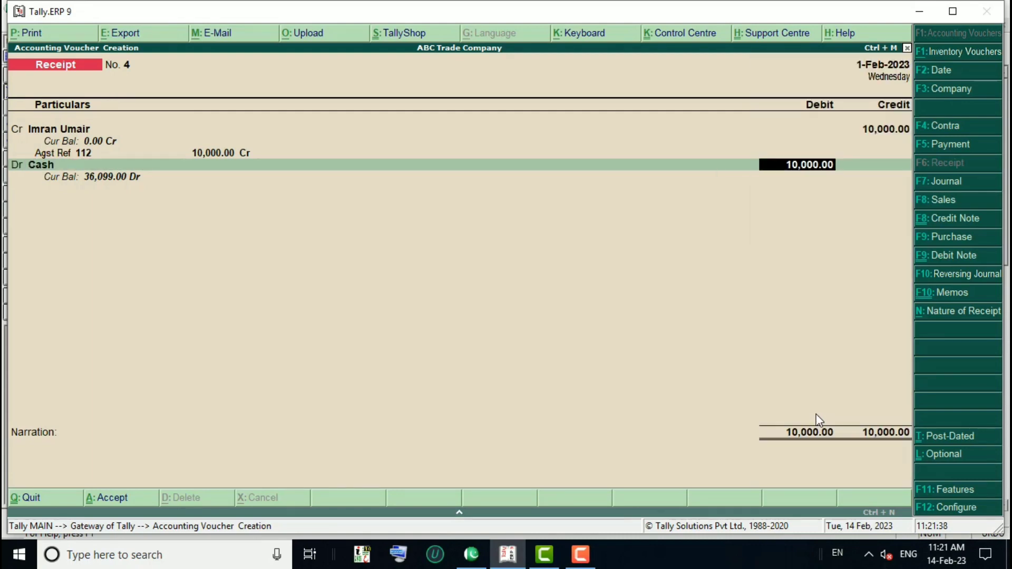
key(Return)
key(Return)
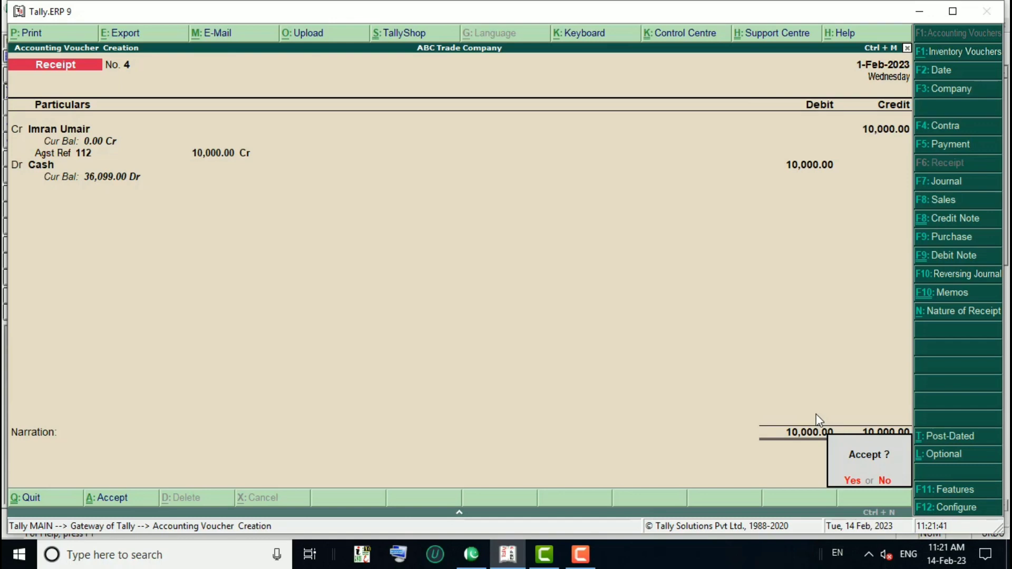
key(Return)
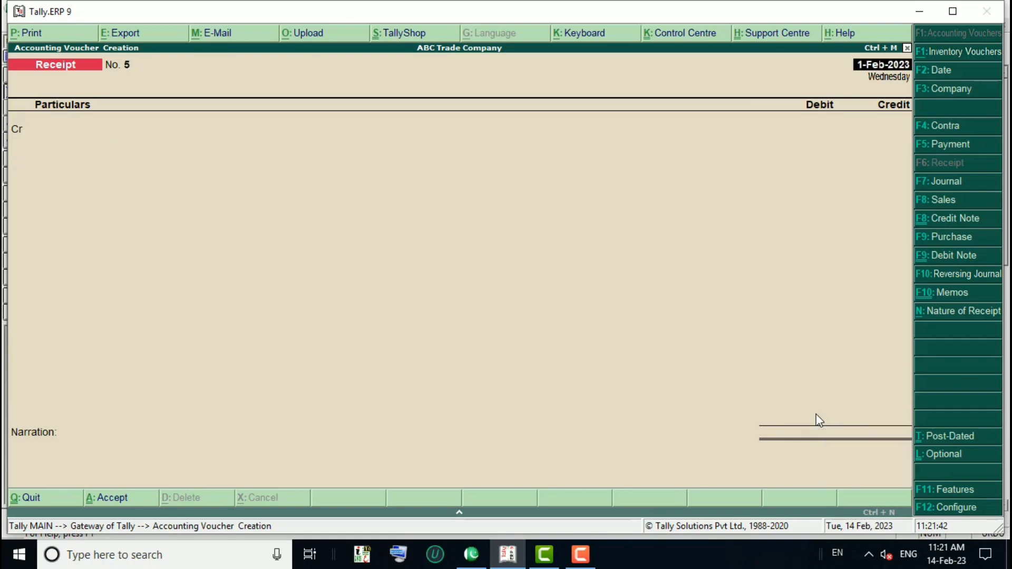